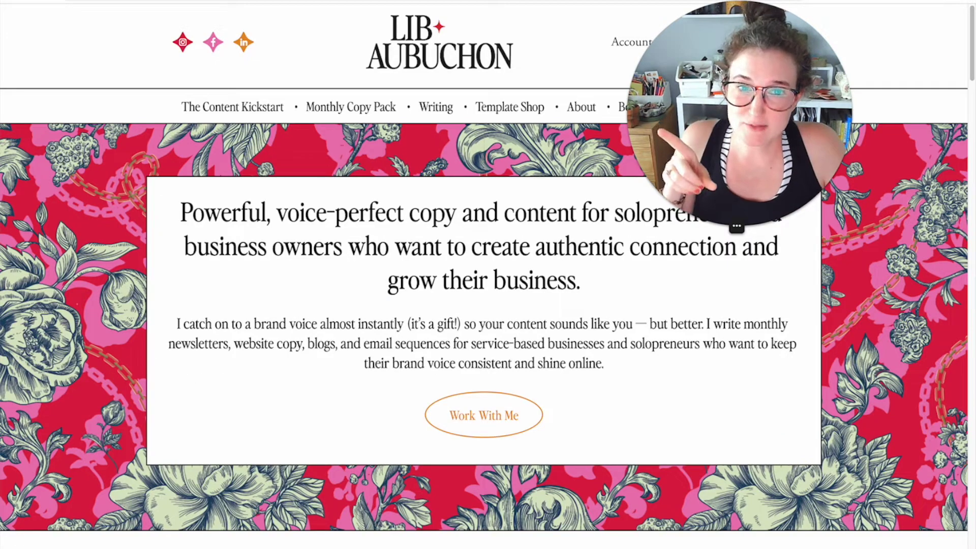
Scroll down through the Let's Go Studio homepage and back up again
drag(719, 69, 599, 53)
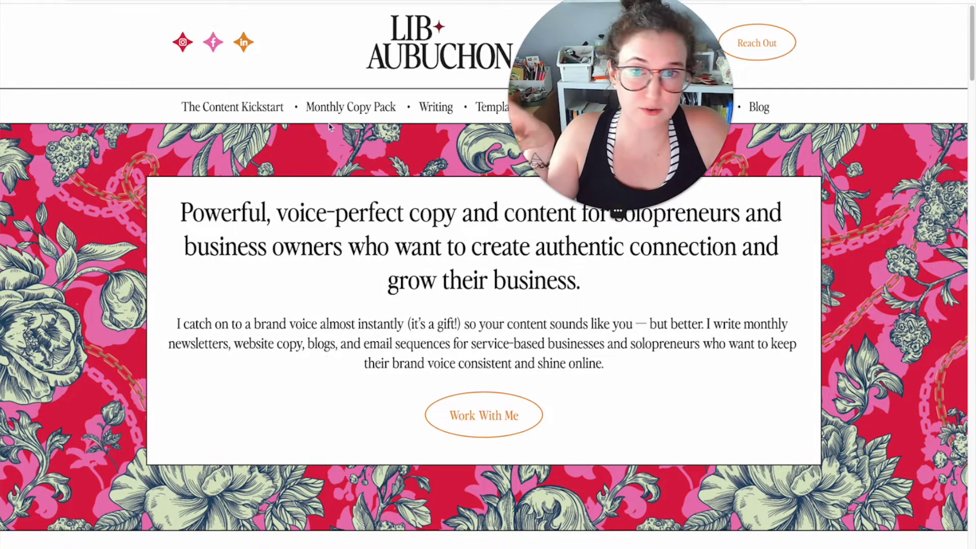
scroll(330, 129, down, 10)
scroll(329, 130, down, 20)
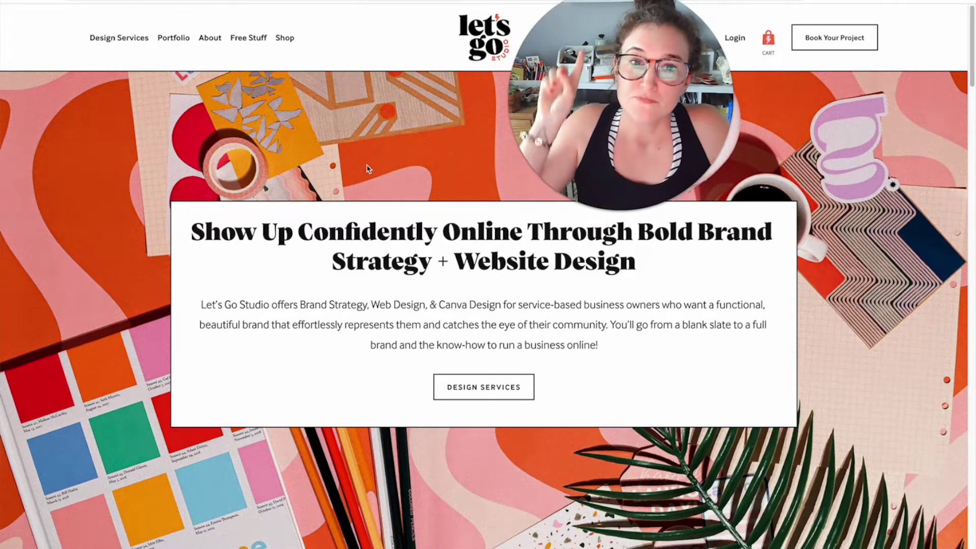
scroll(373, 173, down, 6)
scroll(374, 172, down, 13)
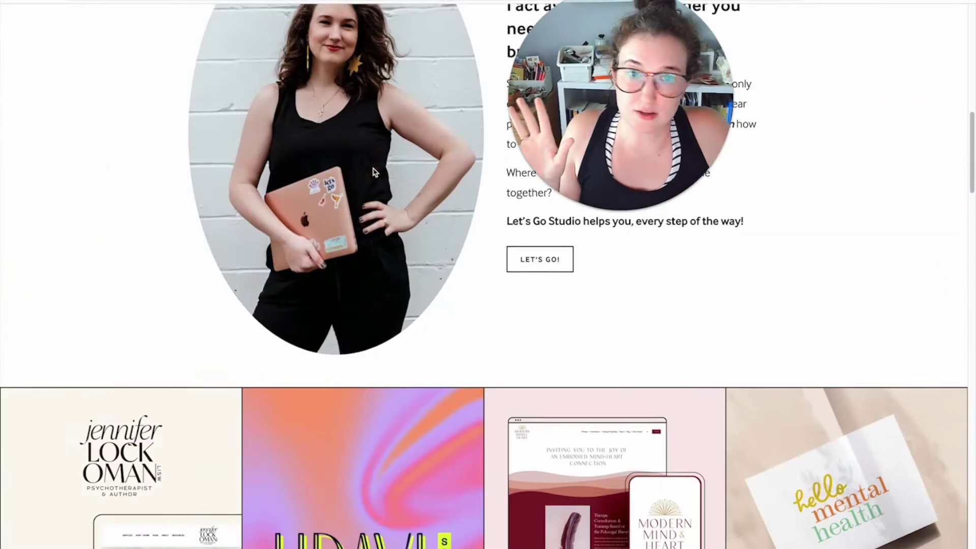
scroll(373, 173, down, 9)
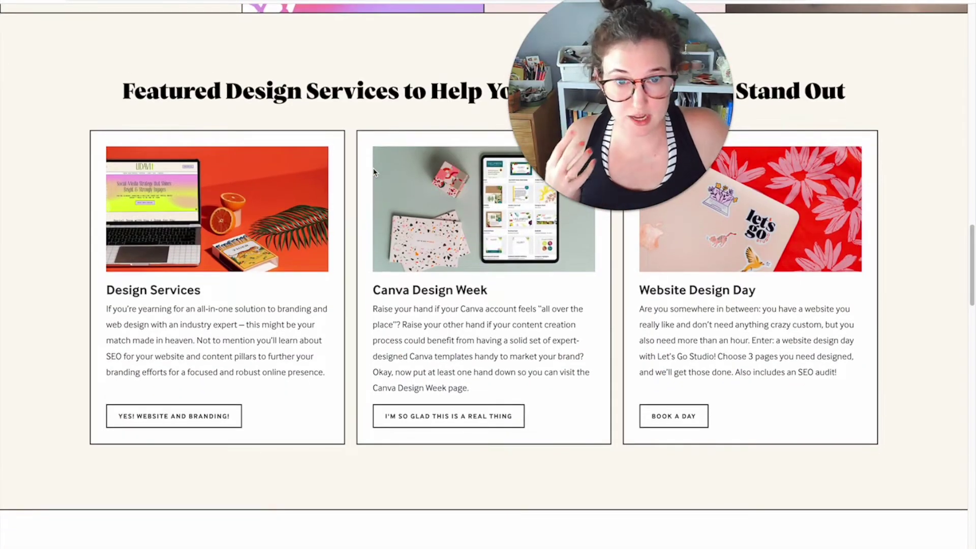
scroll(366, 185, down, 9)
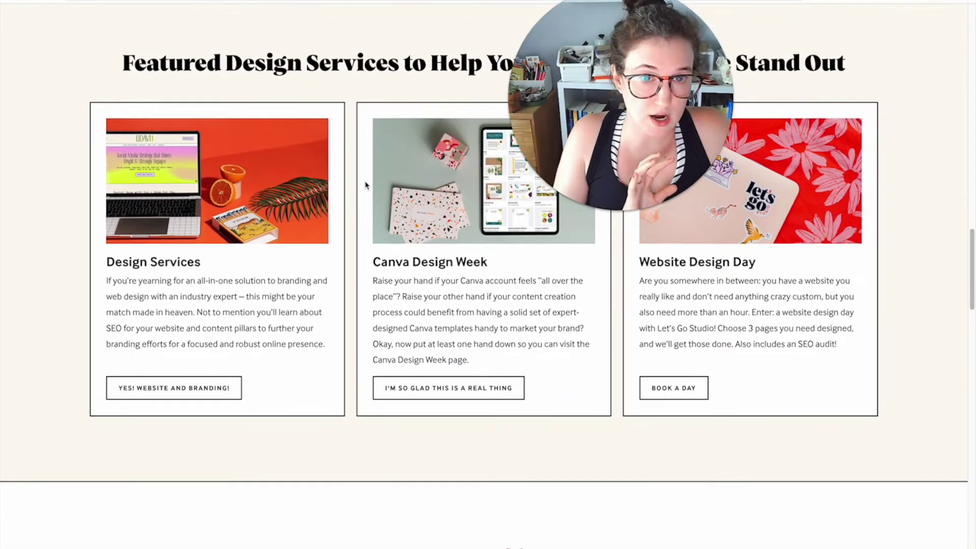
scroll(366, 184, down, 19)
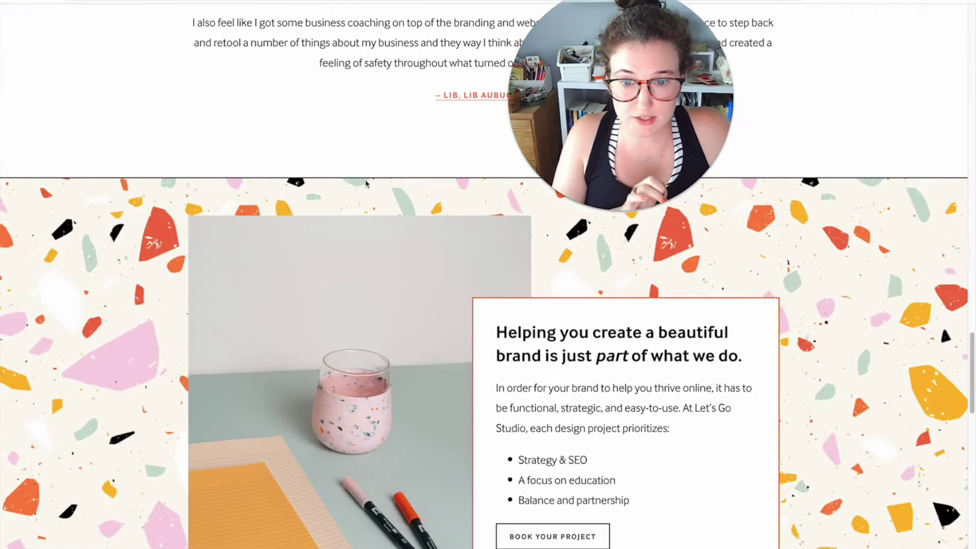
scroll(366, 183, down, 5)
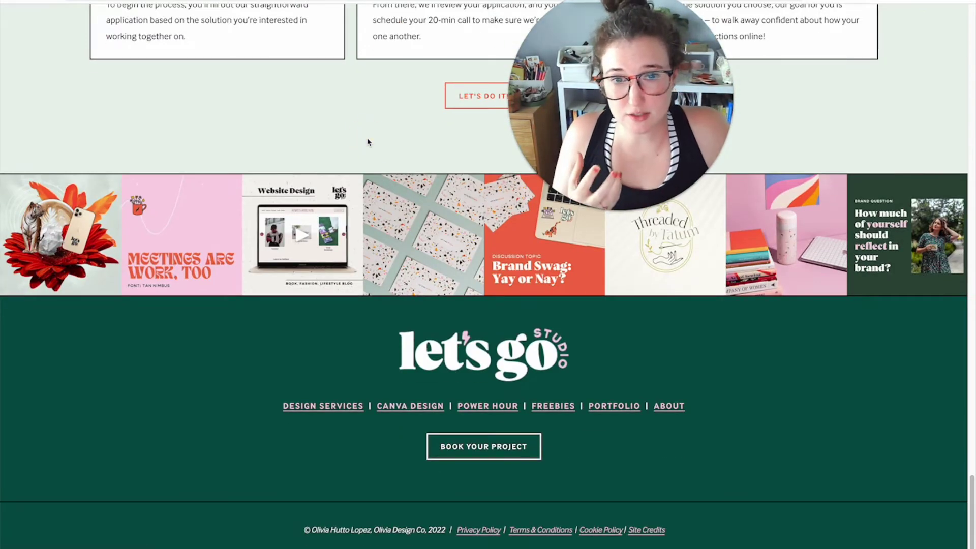
scroll(368, 143, up, 7)
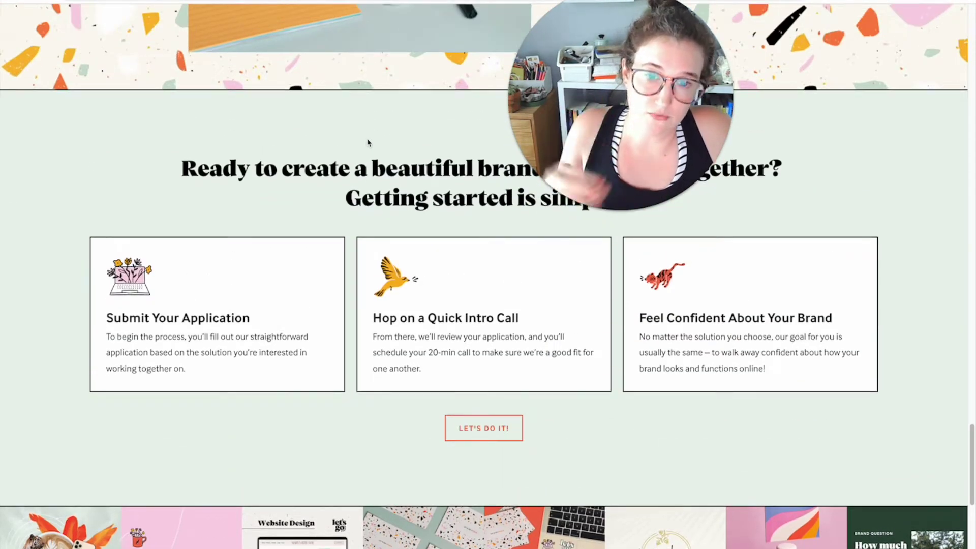
scroll(368, 142, up, 15)
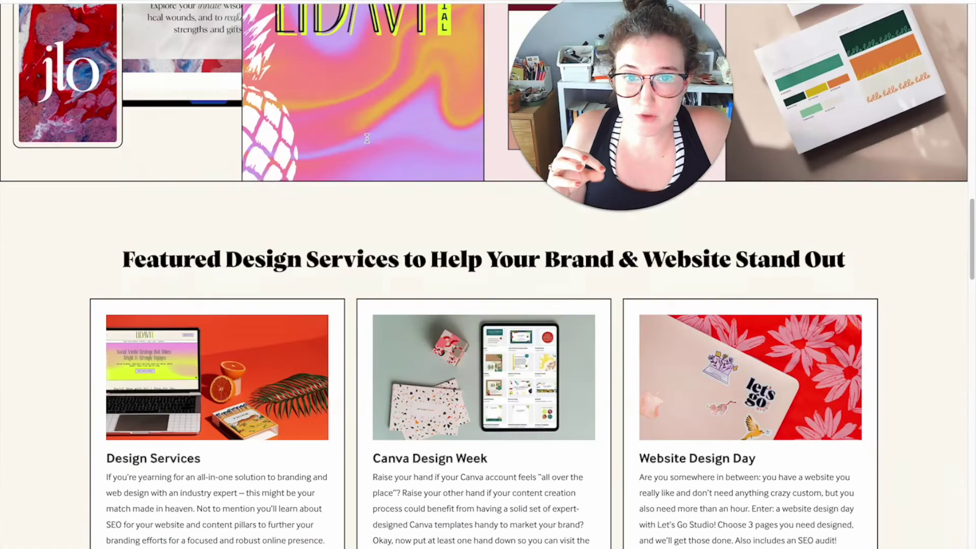
scroll(367, 138, up, 15)
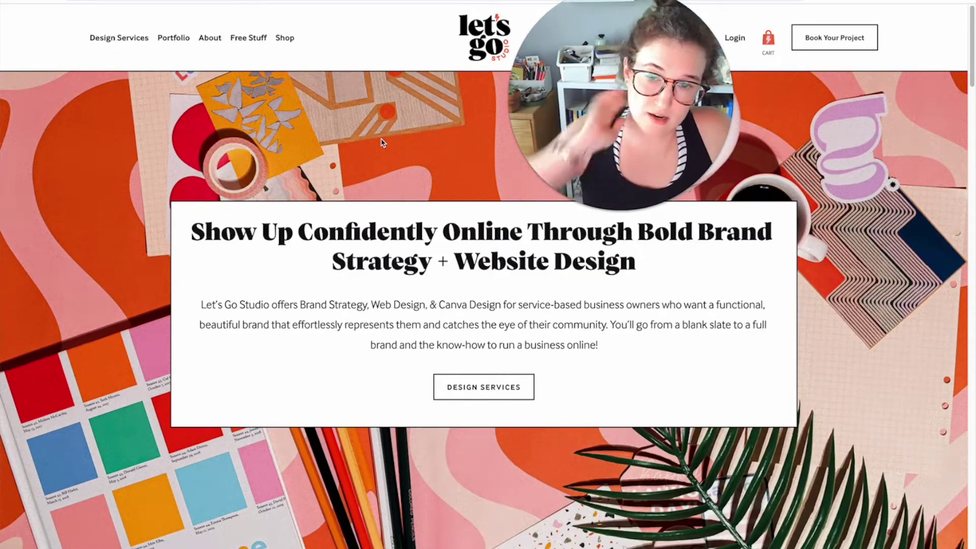
scroll(382, 142, down, 10)
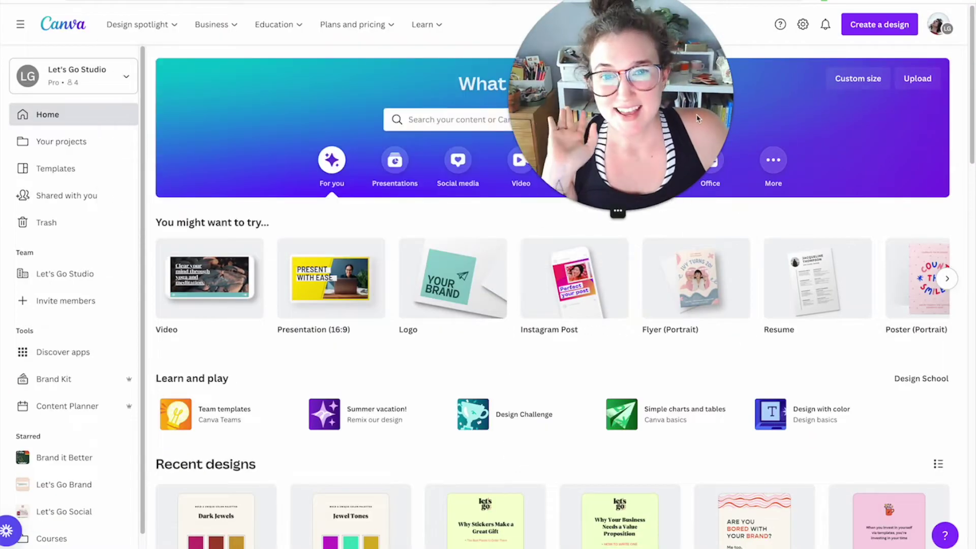
Start a blank Instagram Post design from the Create a design list
click(879, 24)
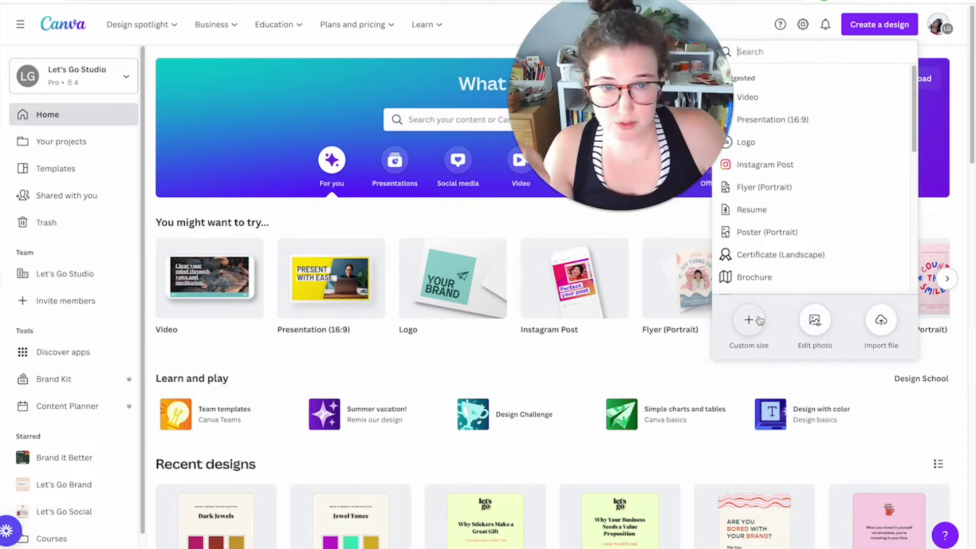
click(815, 172)
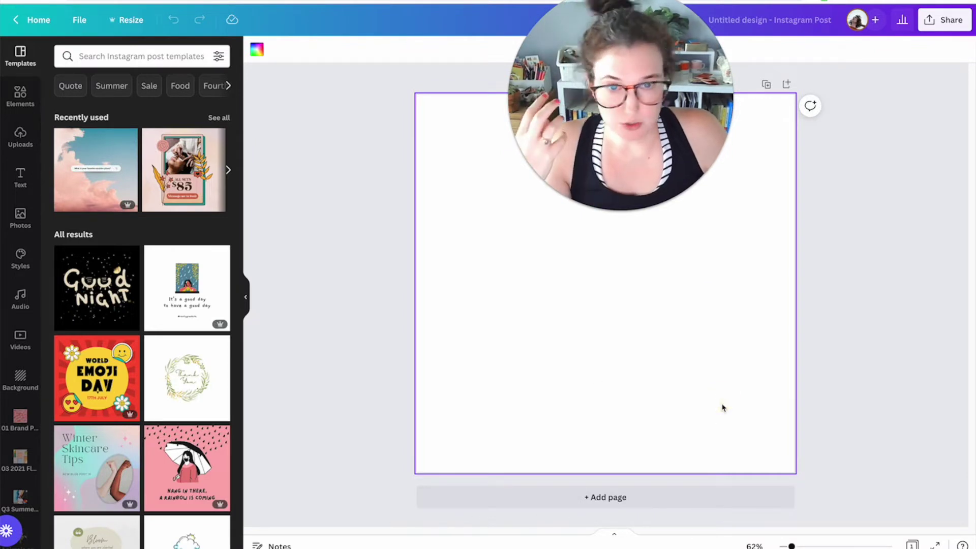
Add the stacked black logo from the brand kit, enlarged to nearly fill the page
click(655, 328)
scroll(31, 461, down, 8)
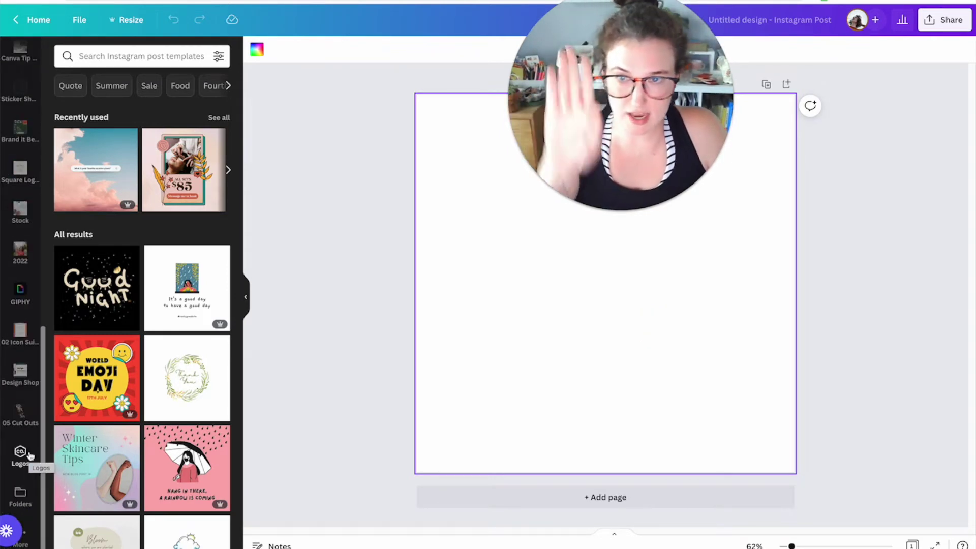
click(29, 456)
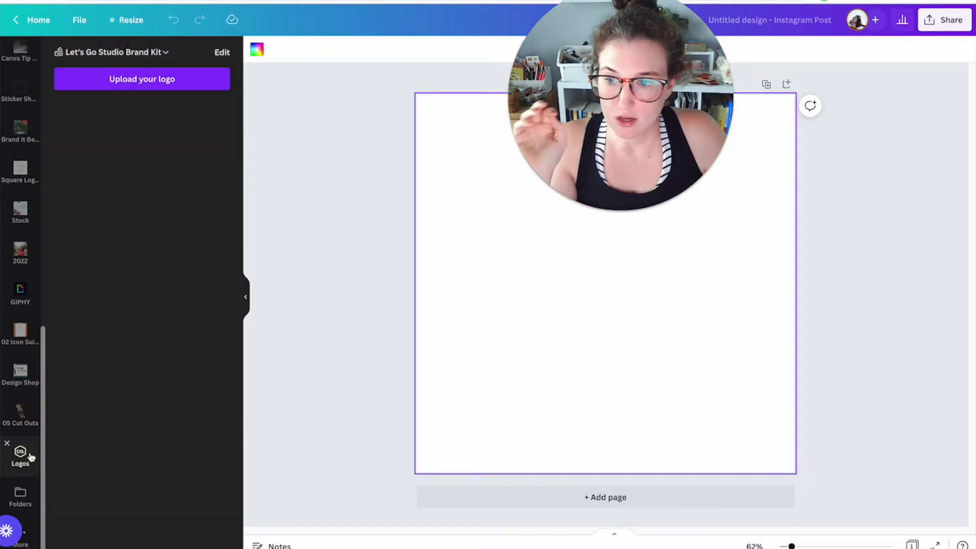
click(198, 199)
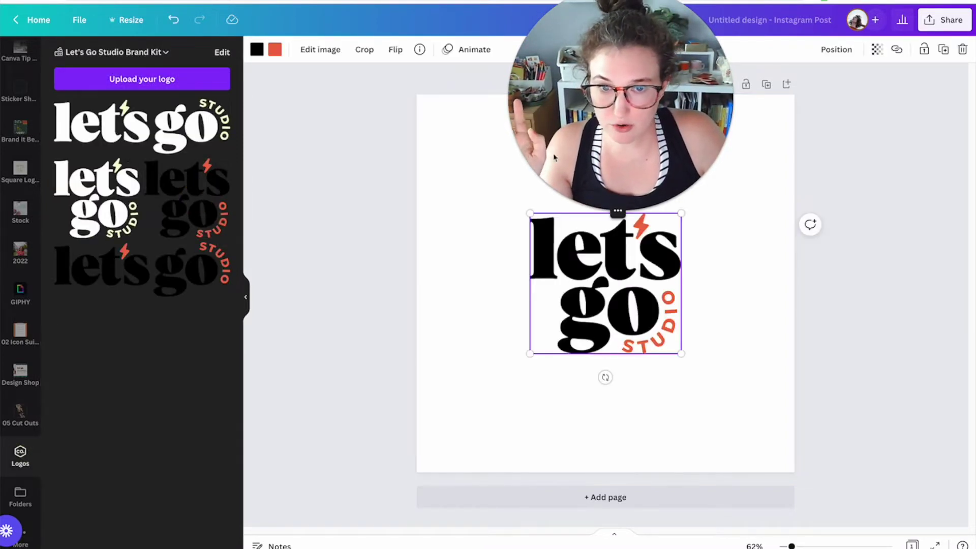
click(605, 157)
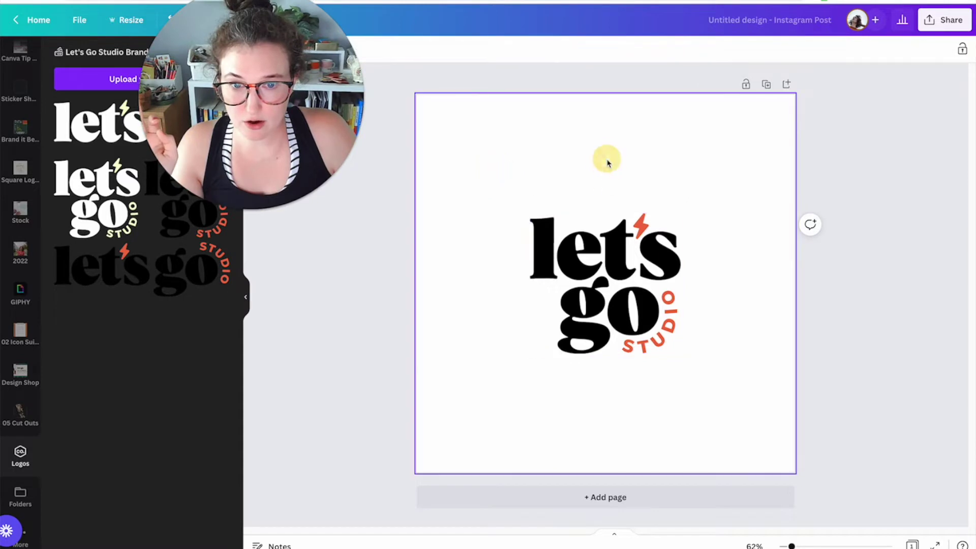
drag(573, 258, 514, 174)
drag(594, 262, 760, 417)
drag(671, 337, 675, 361)
Duplicate the page and turn the Page 2 logo's orange accents yellow
click(605, 105)
click(708, 212)
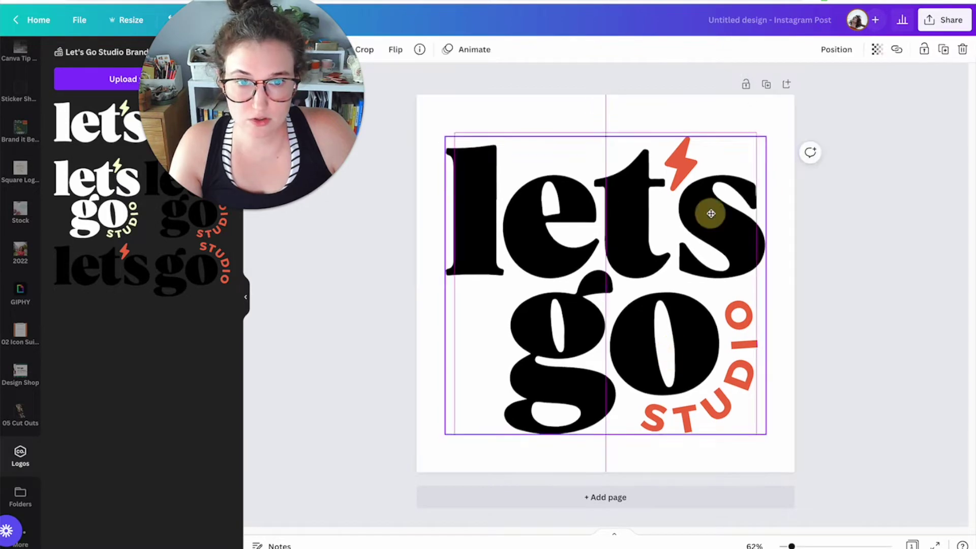
click(766, 84)
click(630, 223)
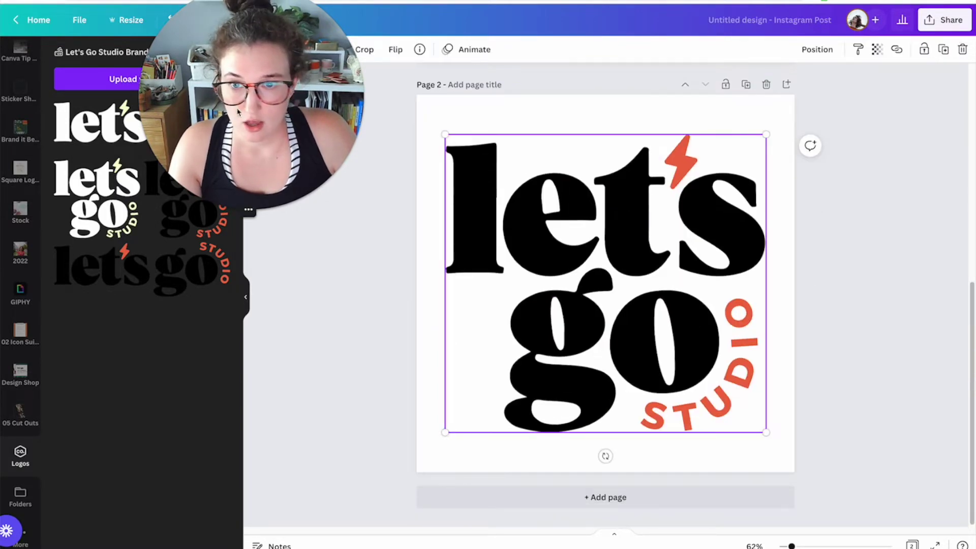
drag(234, 83, 854, 90)
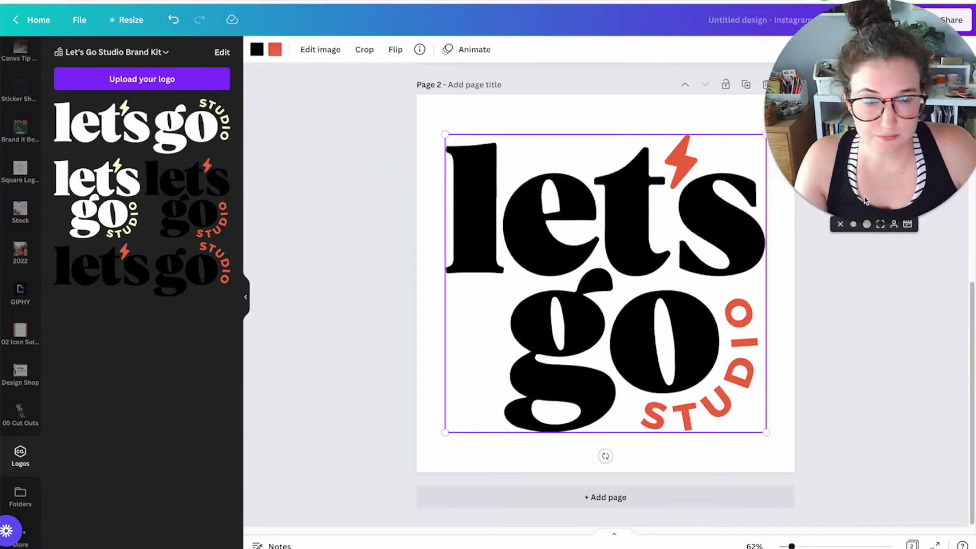
click(853, 219)
drag(838, 194, 878, 125)
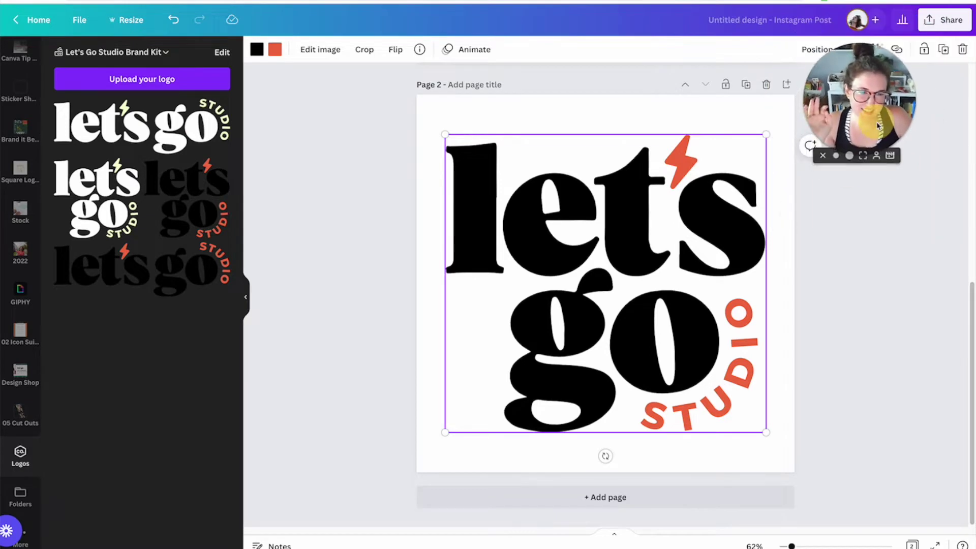
click(275, 50)
click(68, 190)
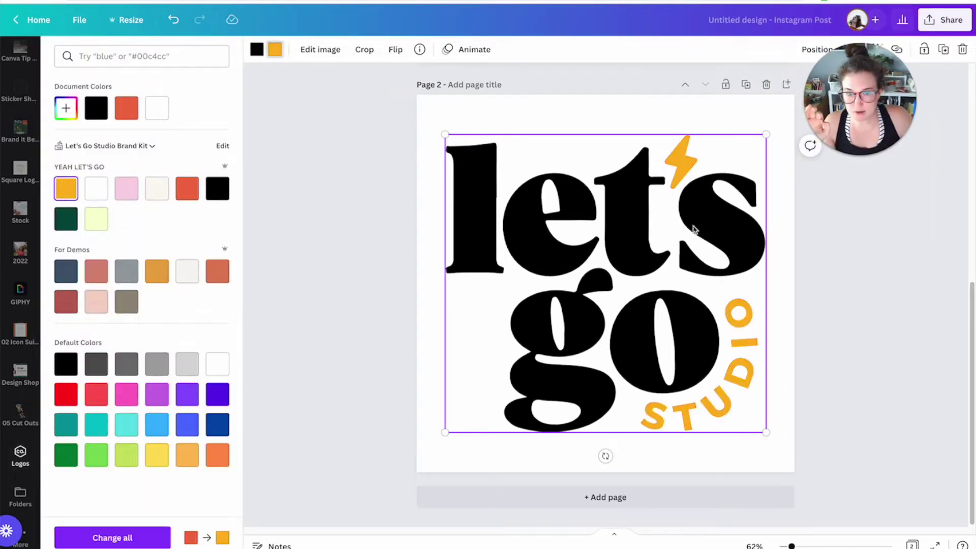
Add Page 3 with pink accents and Page 4 with dark green accents
click(754, 84)
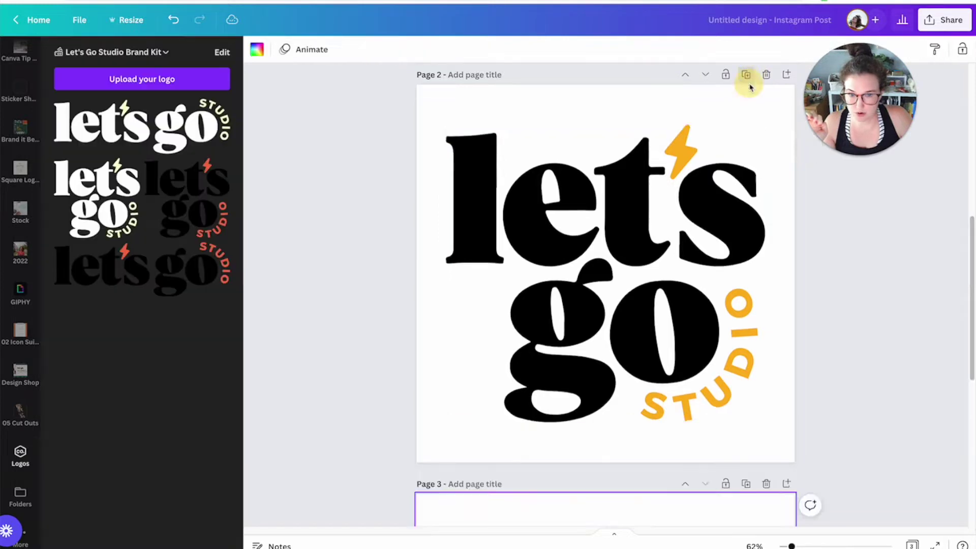
click(275, 50)
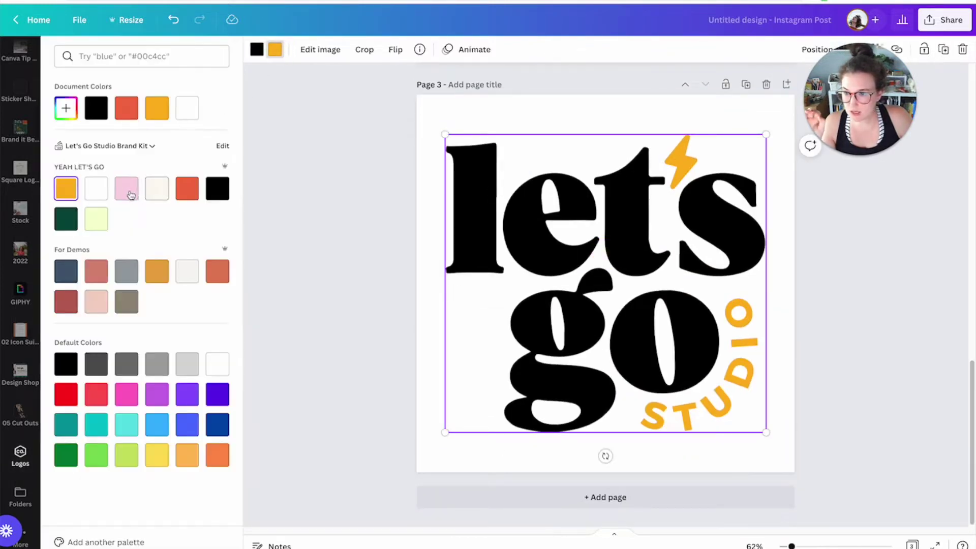
click(126, 189)
click(745, 84)
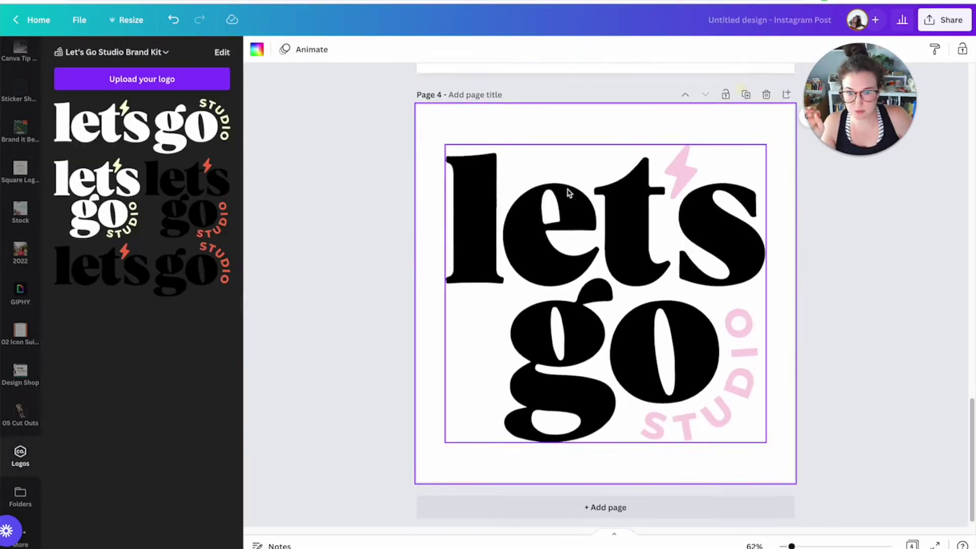
click(571, 211)
click(275, 49)
click(66, 219)
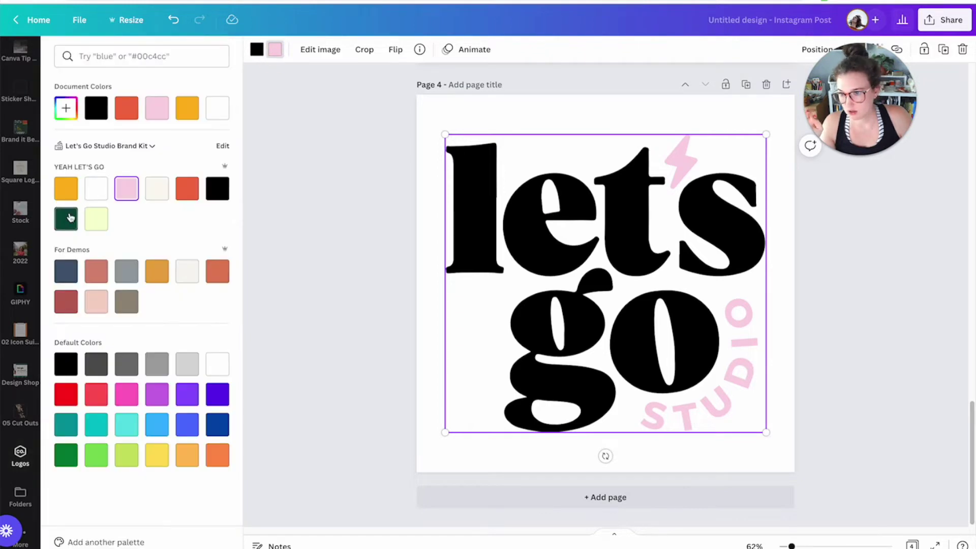
click(311, 224)
scroll(312, 226, up, 10)
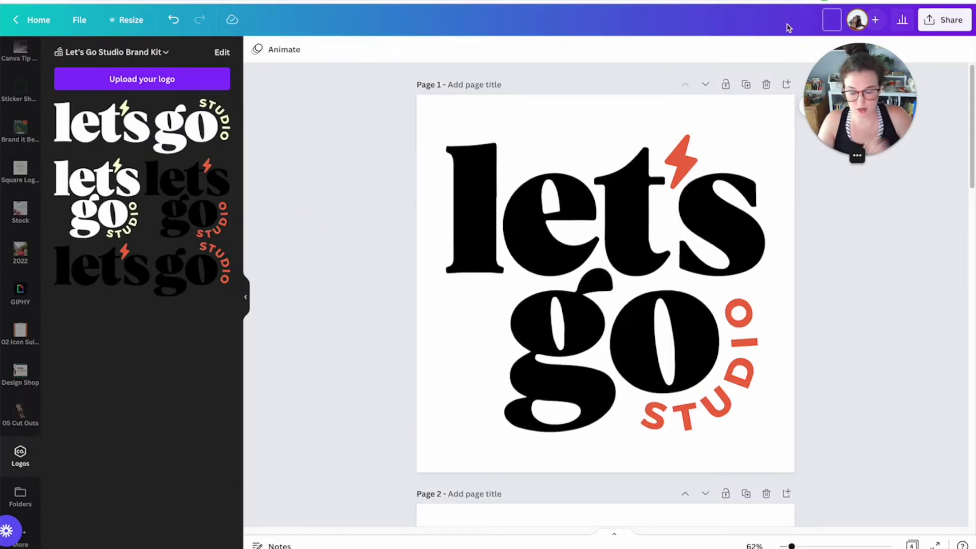
text(ogo Animation)
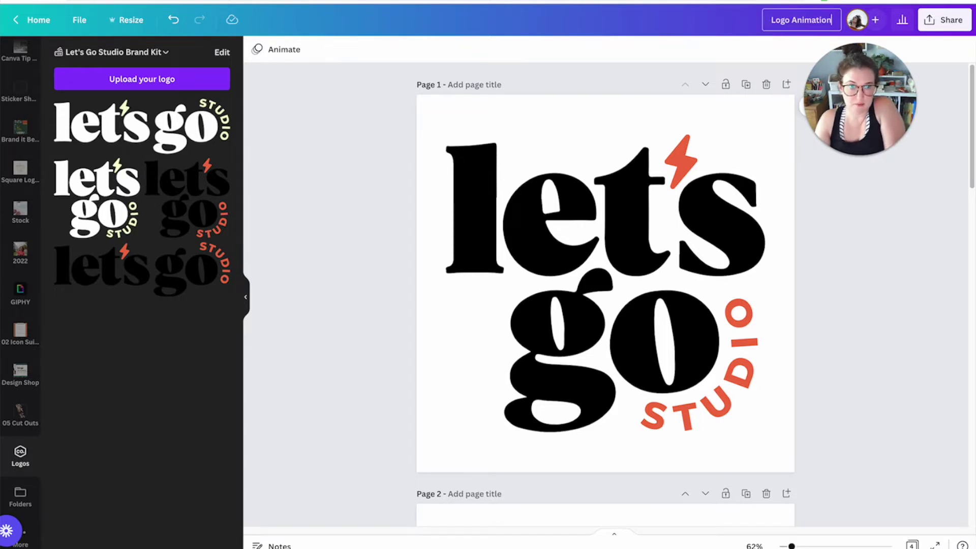
text( 1)
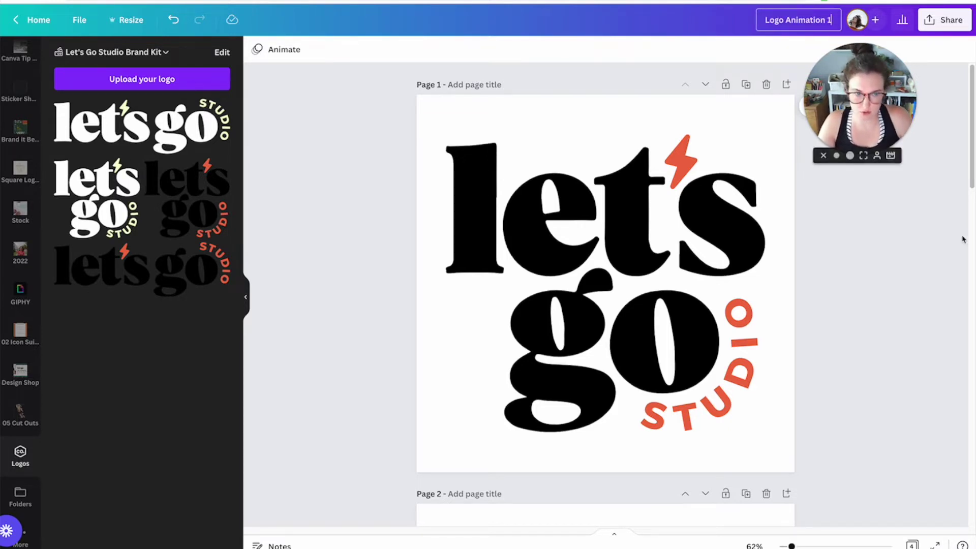
click(824, 242)
click(942, 24)
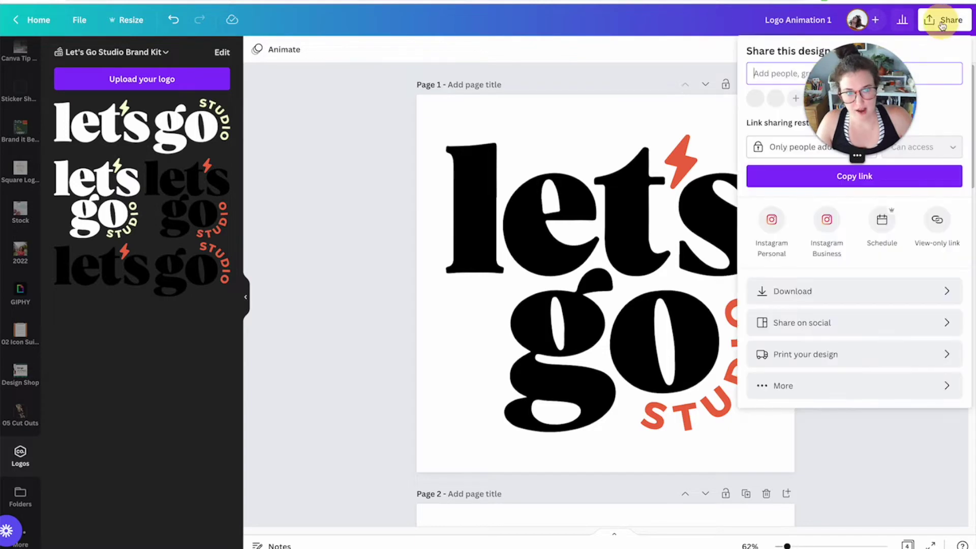
click(336, 142)
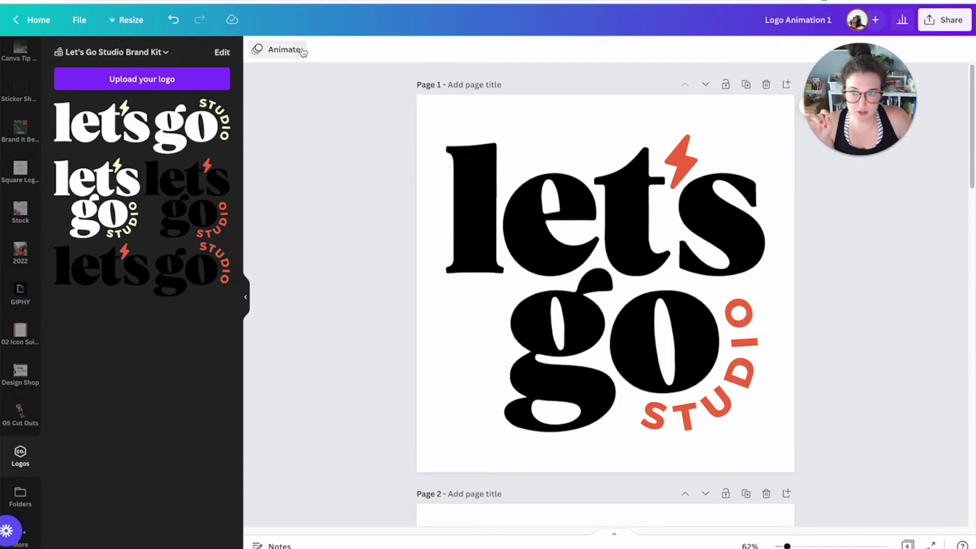
click(284, 49)
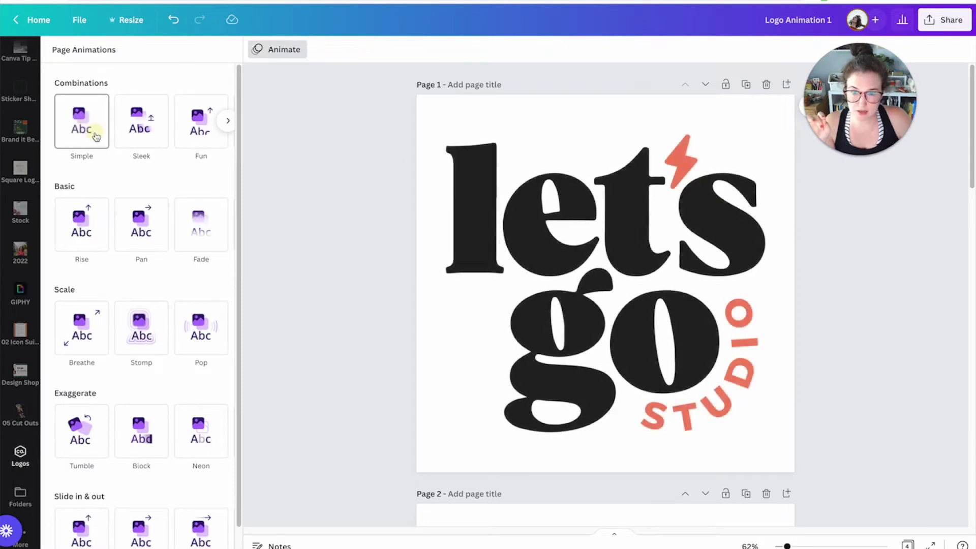
click(96, 136)
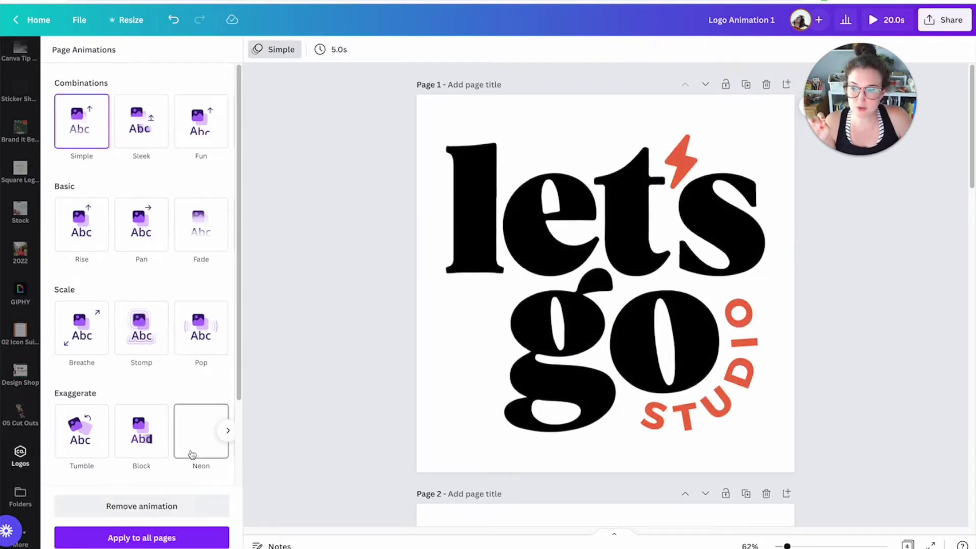
click(202, 511)
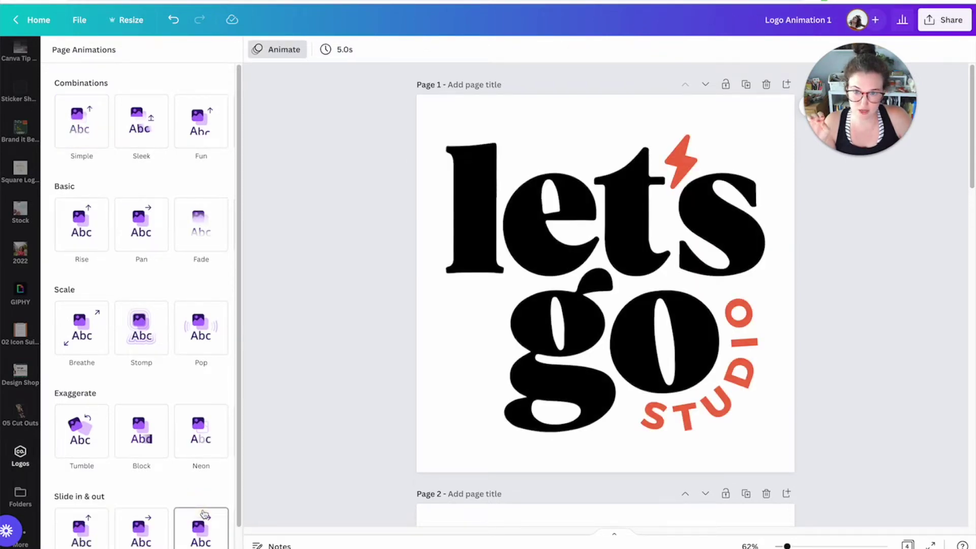
click(343, 205)
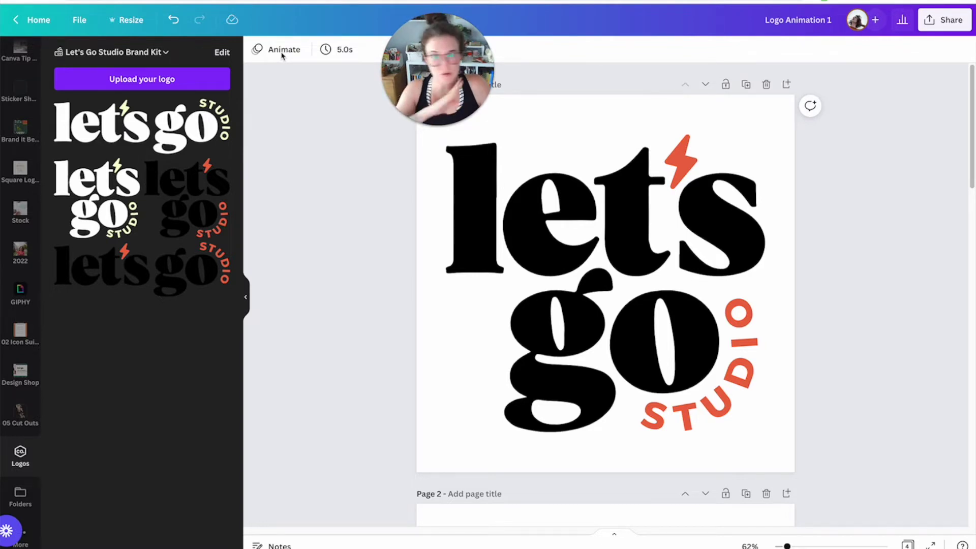
Set the page duration to 0.5 s, apply it to all pages, then bring up Share
click(325, 49)
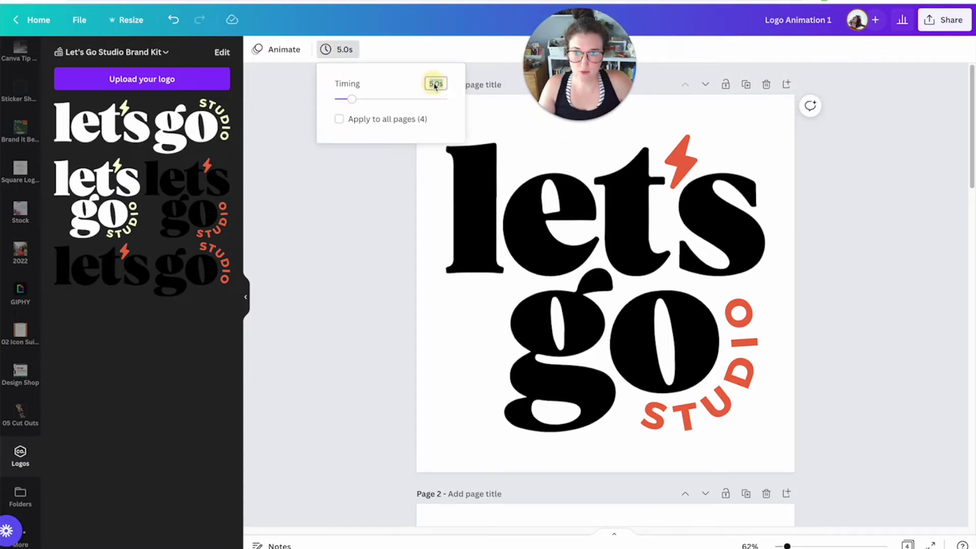
click(435, 84)
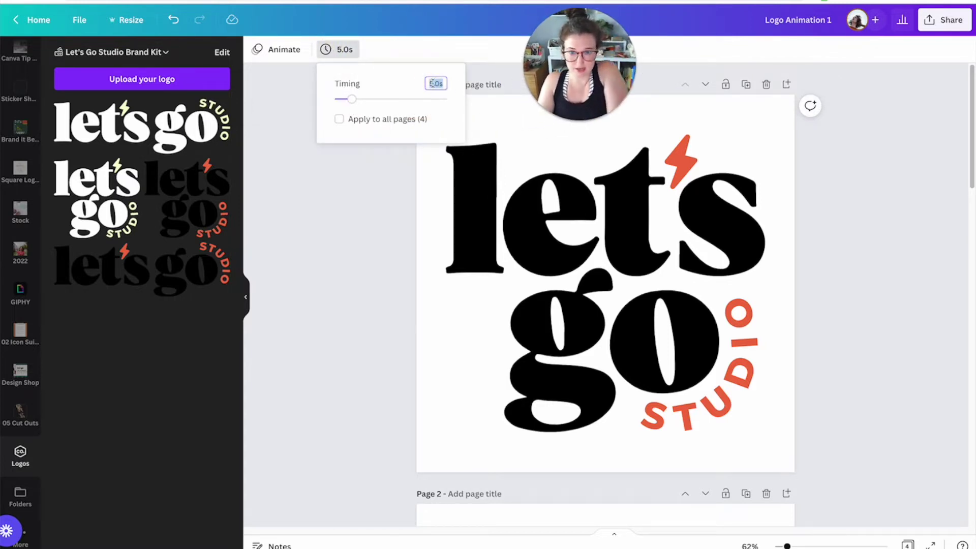
key(BackSpace)
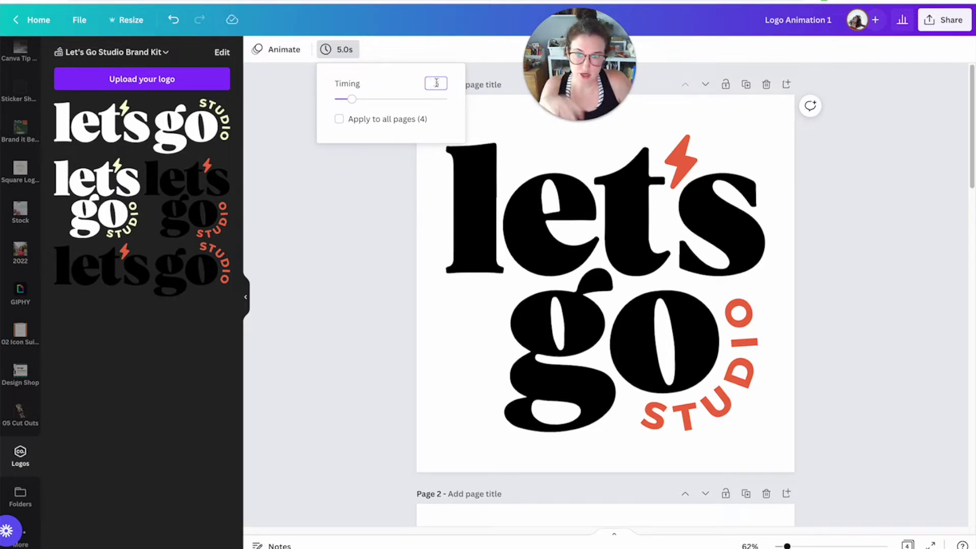
text(.5)
key(Return)
click(401, 119)
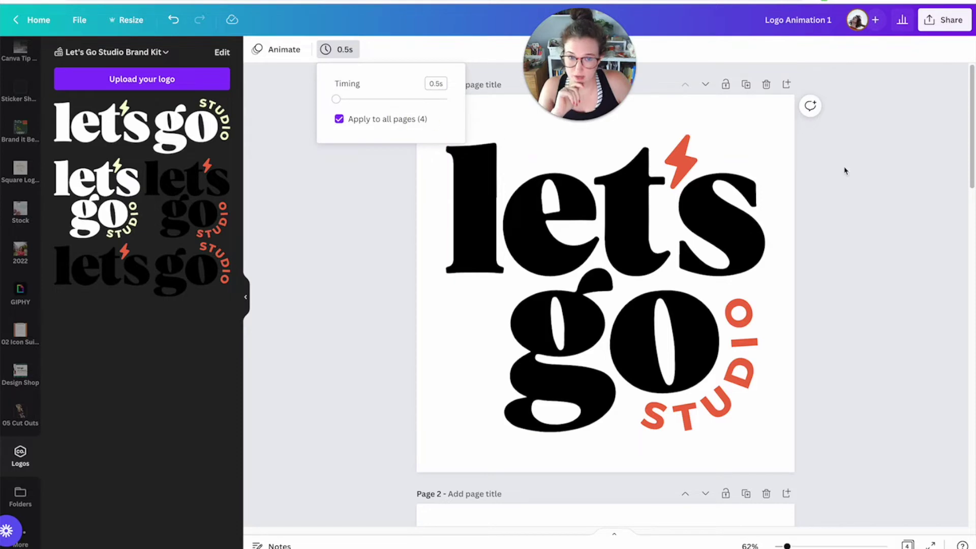
click(858, 171)
click(943, 20)
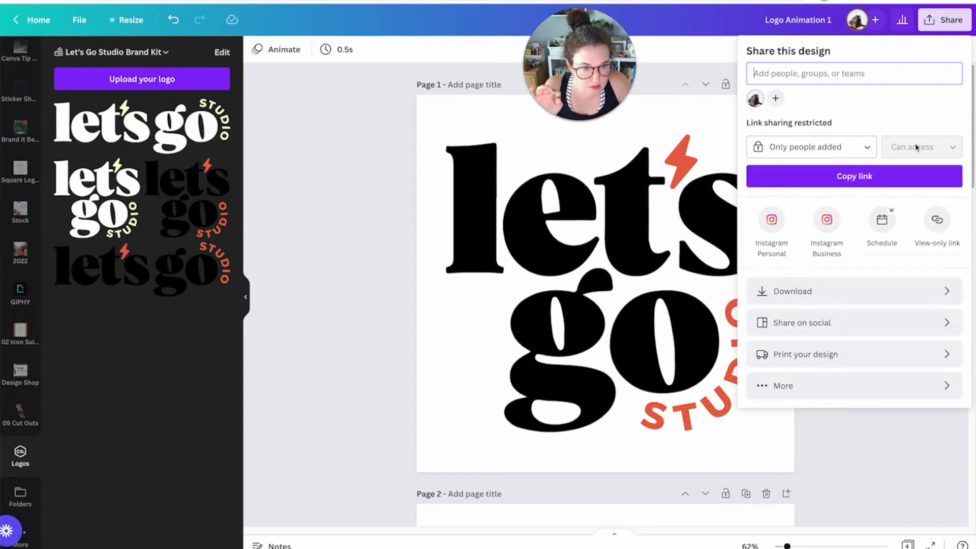
Copy a view-only link and preview the design's pages in a new browser tab
click(938, 222)
click(943, 125)
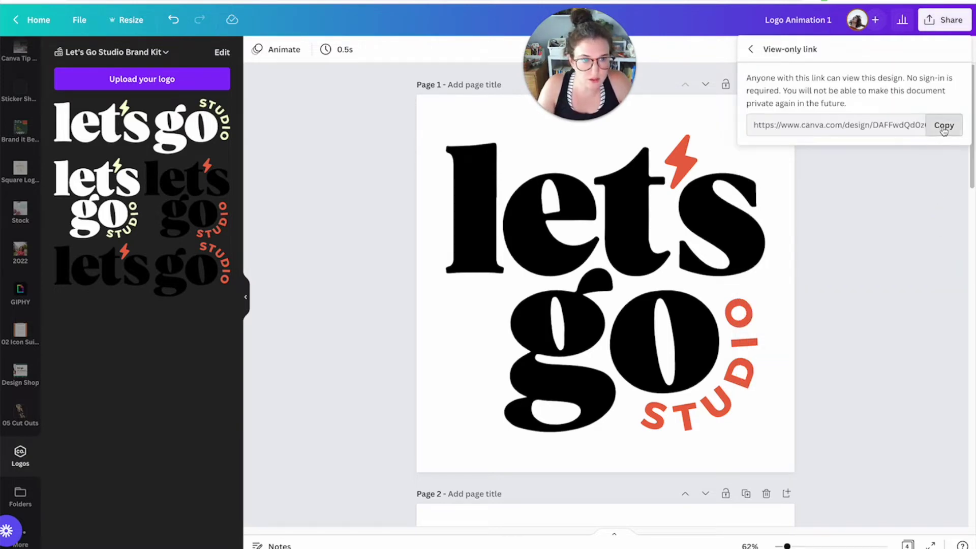
key(super+t)
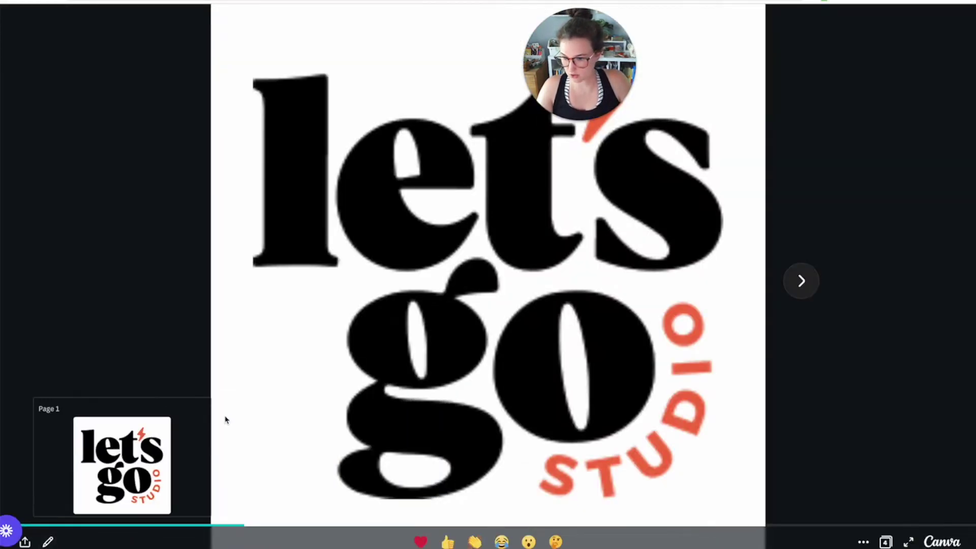
click(389, 322)
click(864, 542)
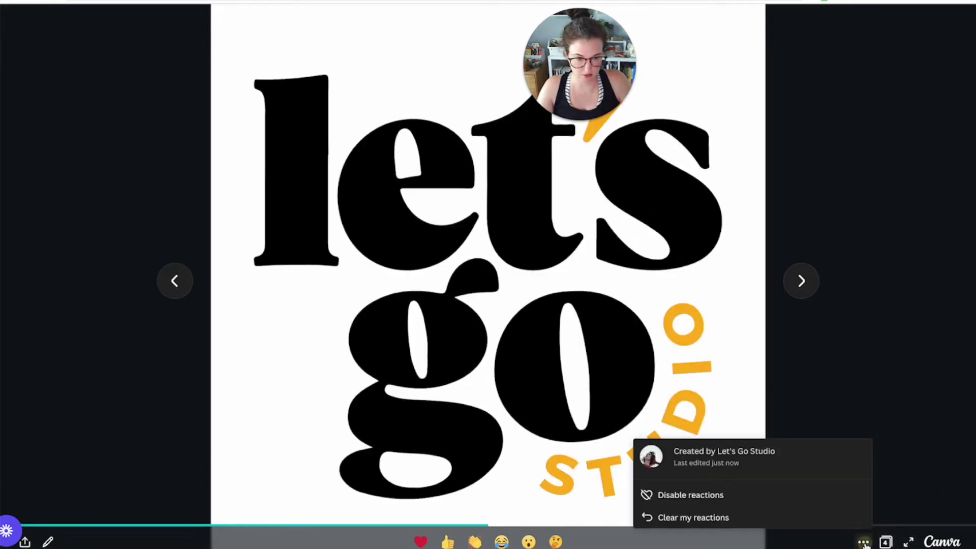
click(863, 543)
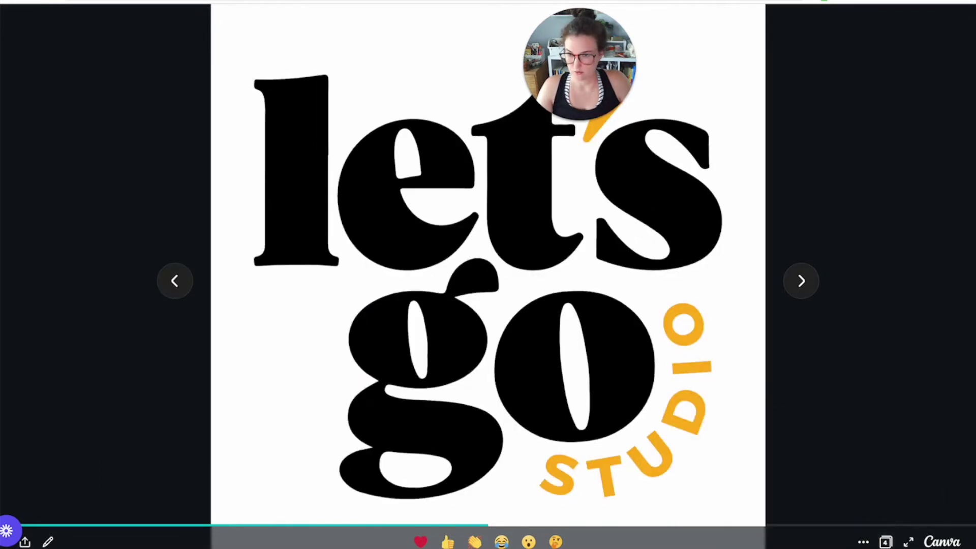
Return to the editor, close the link details and reopen the sharing options
key(Escape)
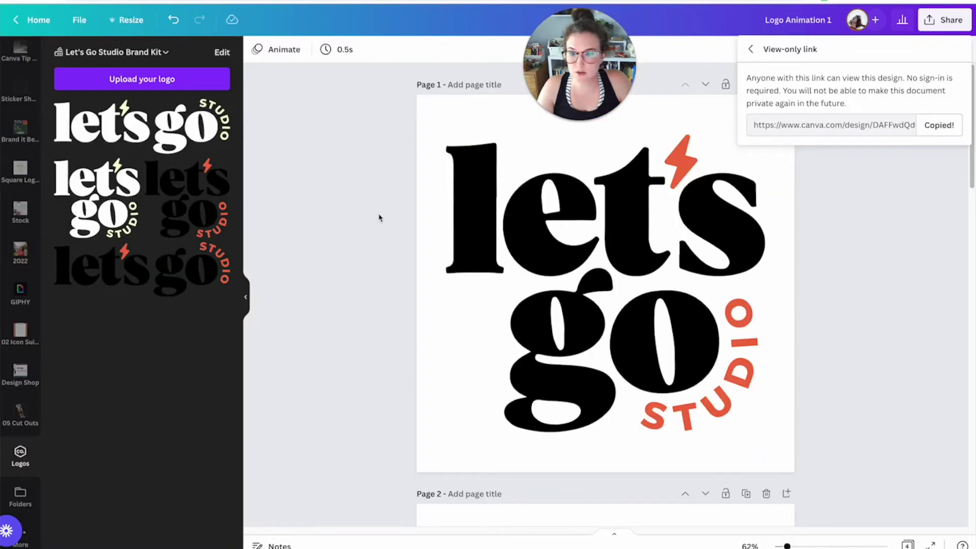
click(378, 218)
click(933, 21)
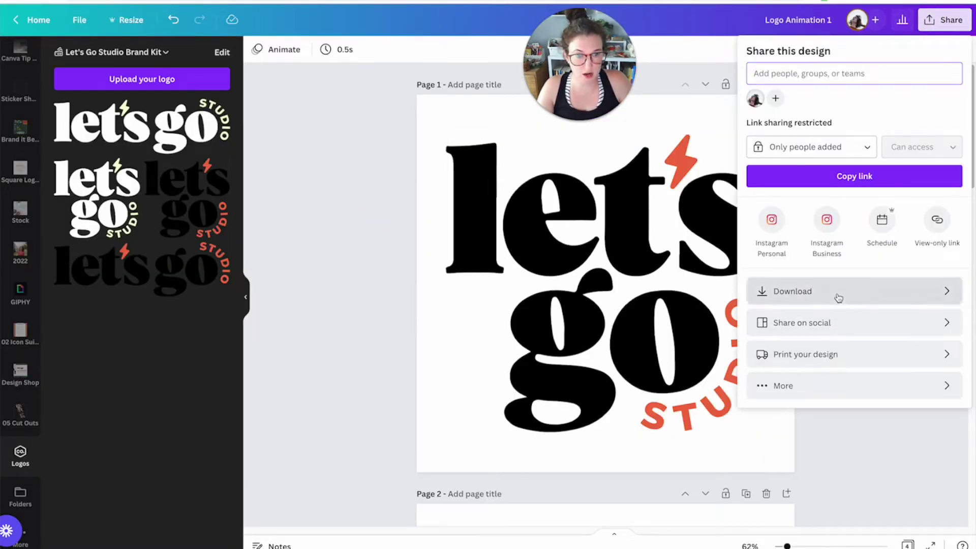
Download all pages with the file type switched from PNG to GIF
click(838, 298)
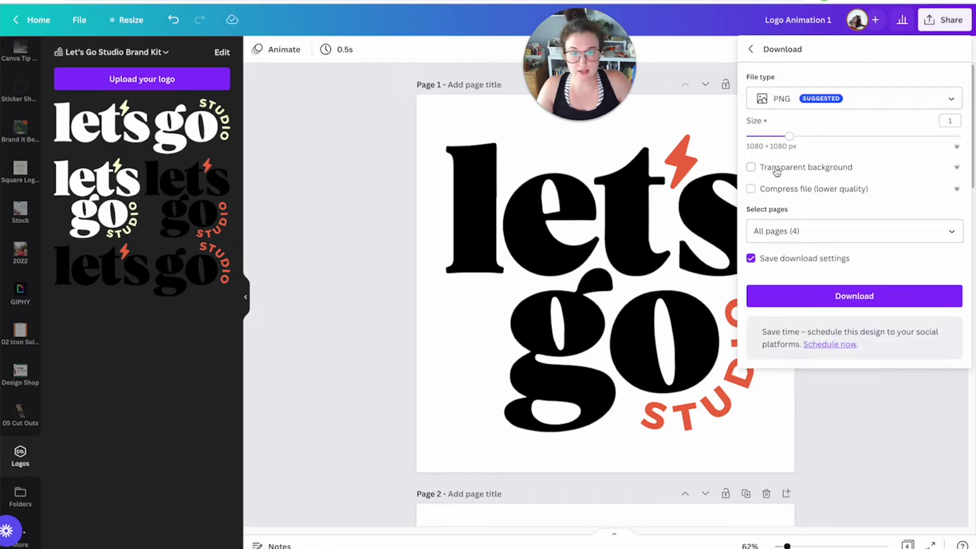
click(785, 101)
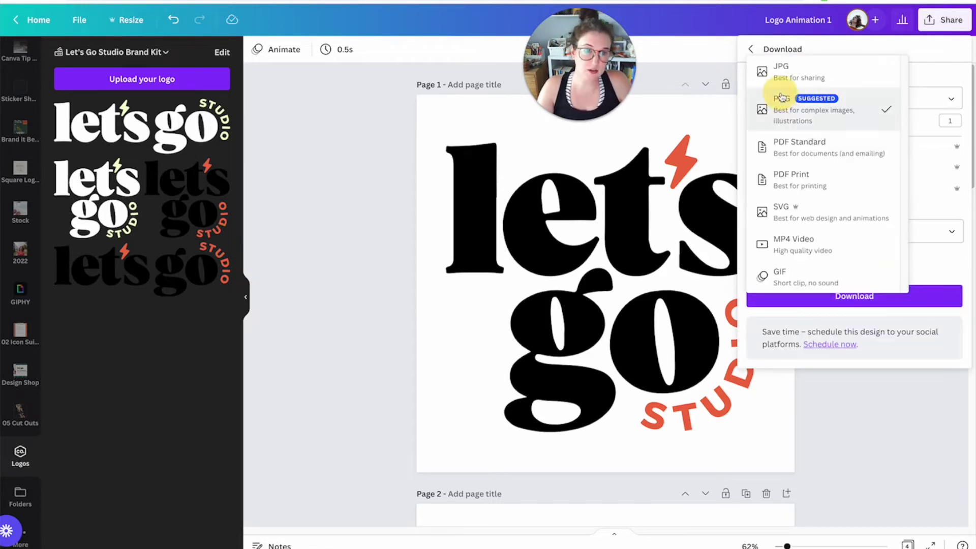
click(787, 279)
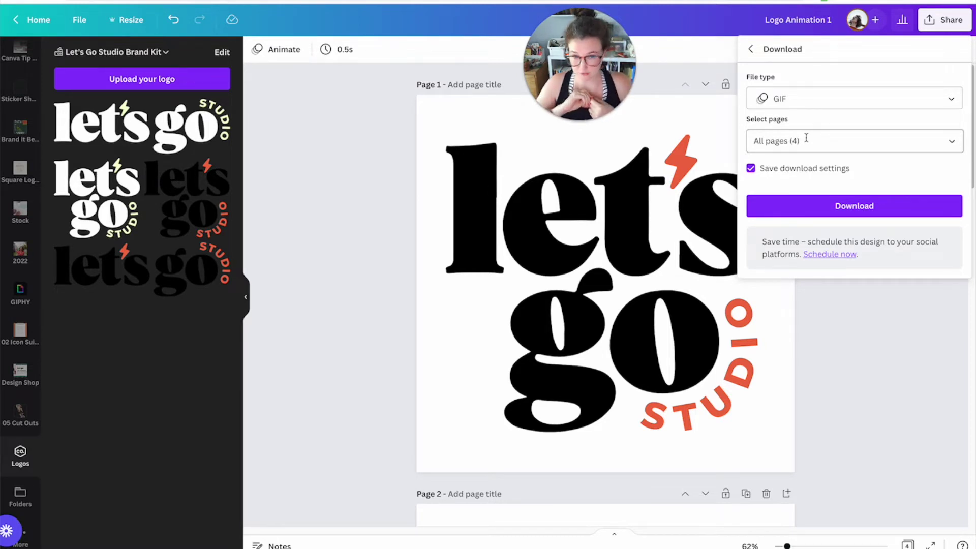
click(816, 204)
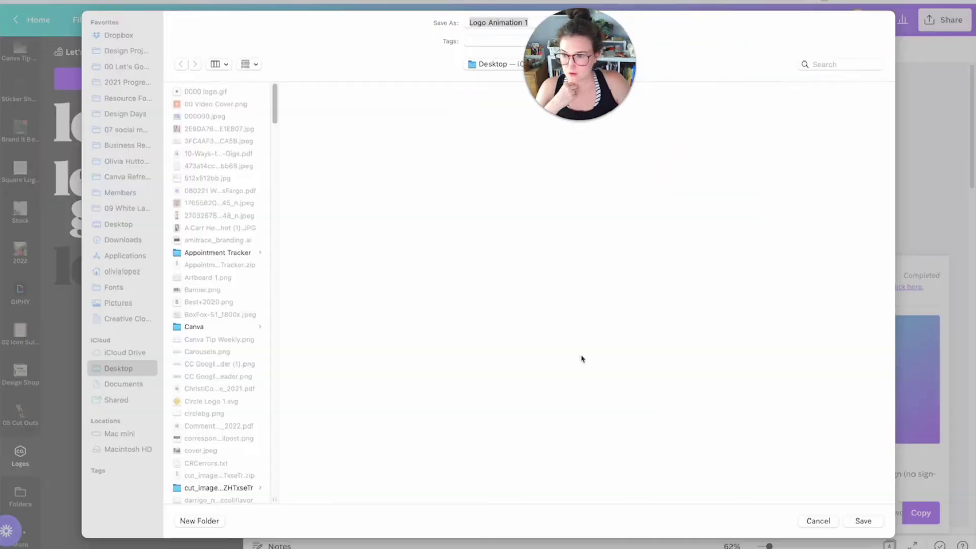
Save the GIF to the Desktop and check its 135 KB size in Finder
click(864, 521)
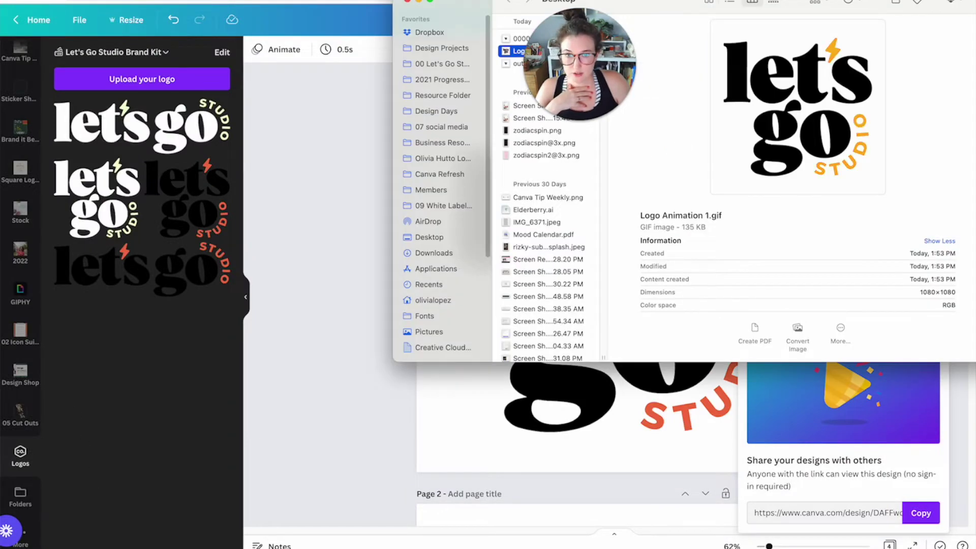
drag(465, 2, 161, 96)
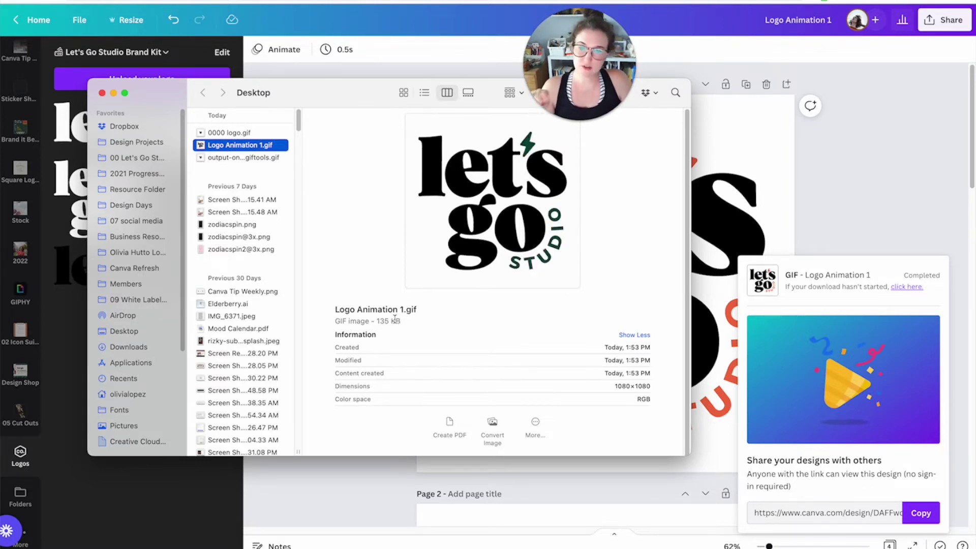
drag(377, 321, 401, 322)
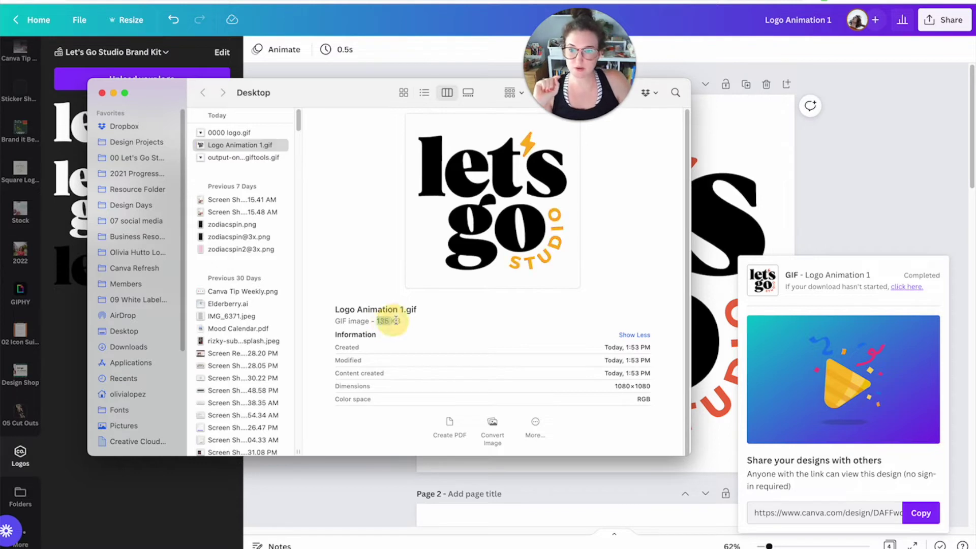
click(457, 324)
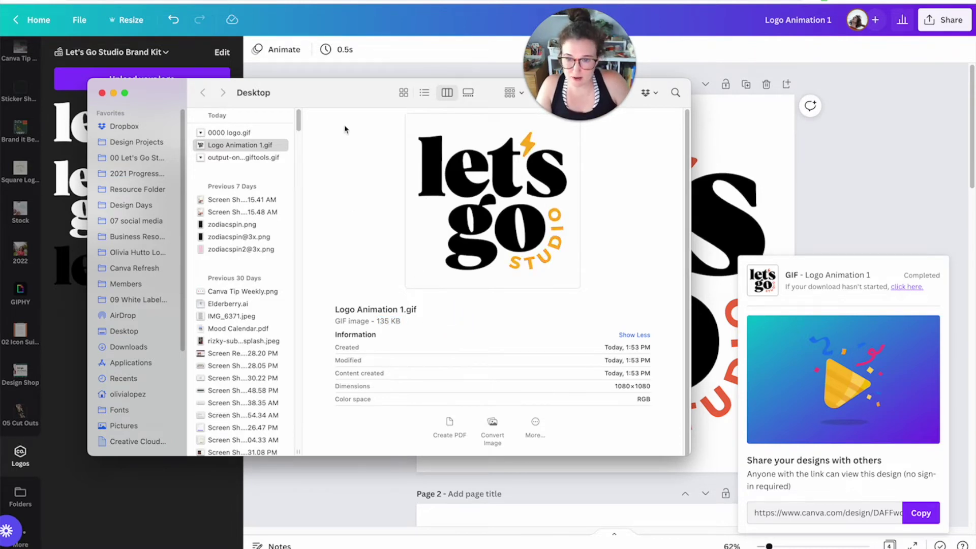
Select Logo Animation 1.gif and preview its colour-changing animation in Quick Look
click(254, 147)
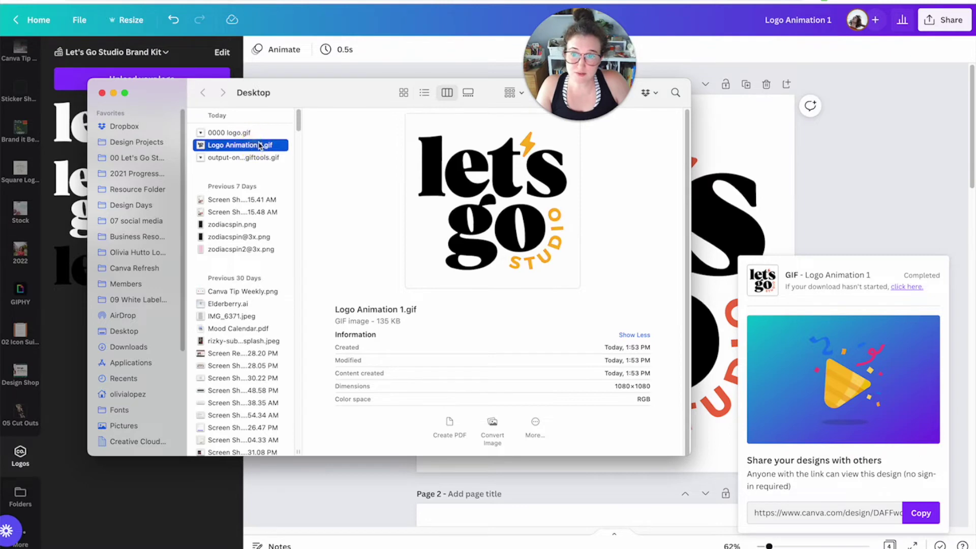
key(Return)
key(BackSpace)
click(218, 157)
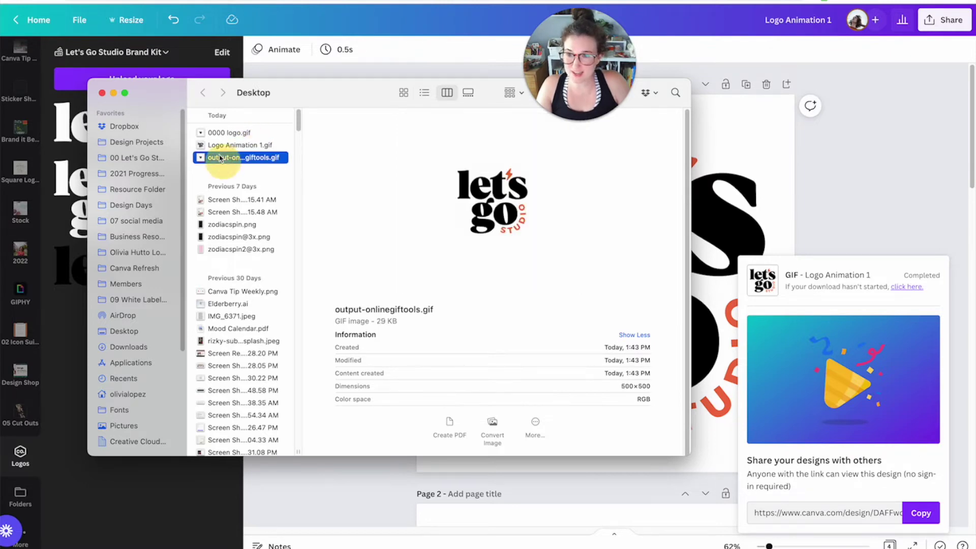
click(215, 147)
key(space)
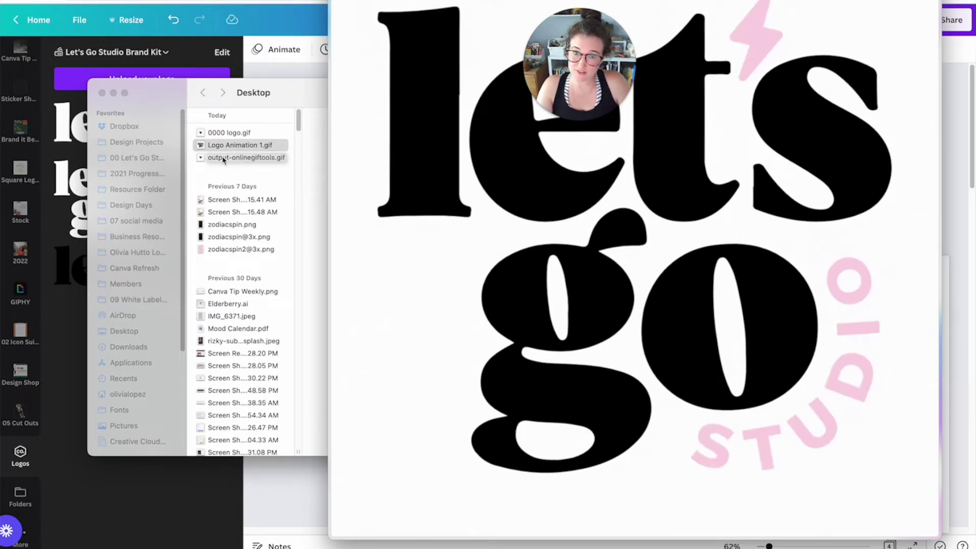
key(space)
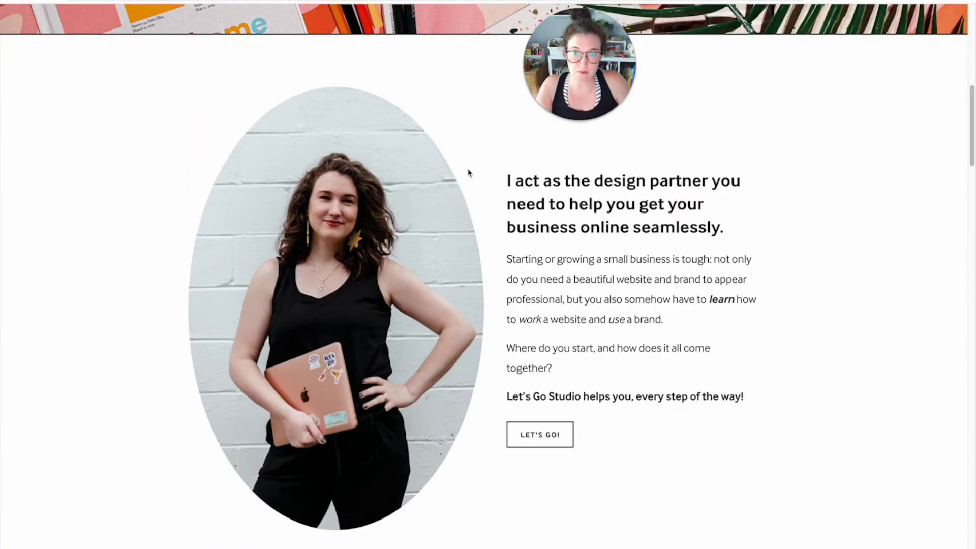
Reload the transparency maker and import Logo Animation 1.gif with white as the transparent colour
scroll(469, 173, up, 10)
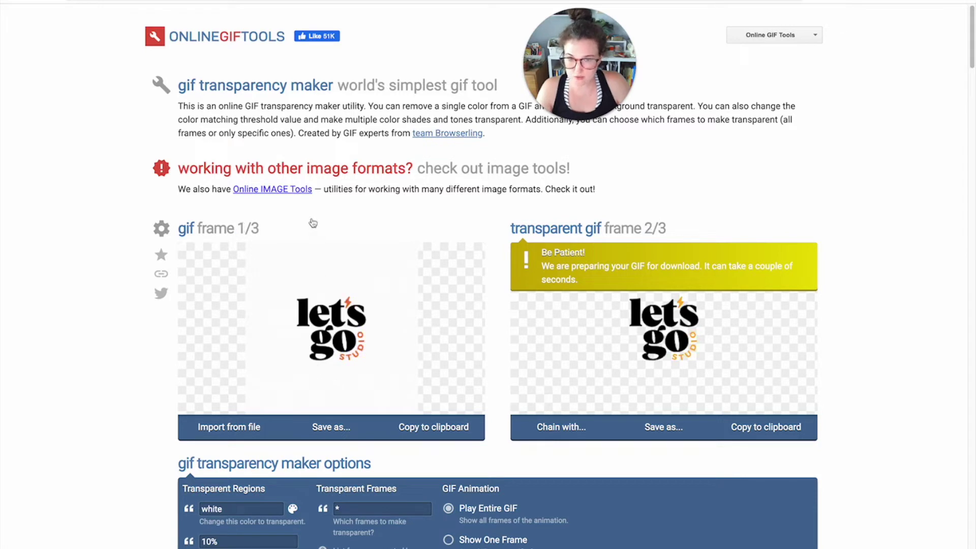
key(F5)
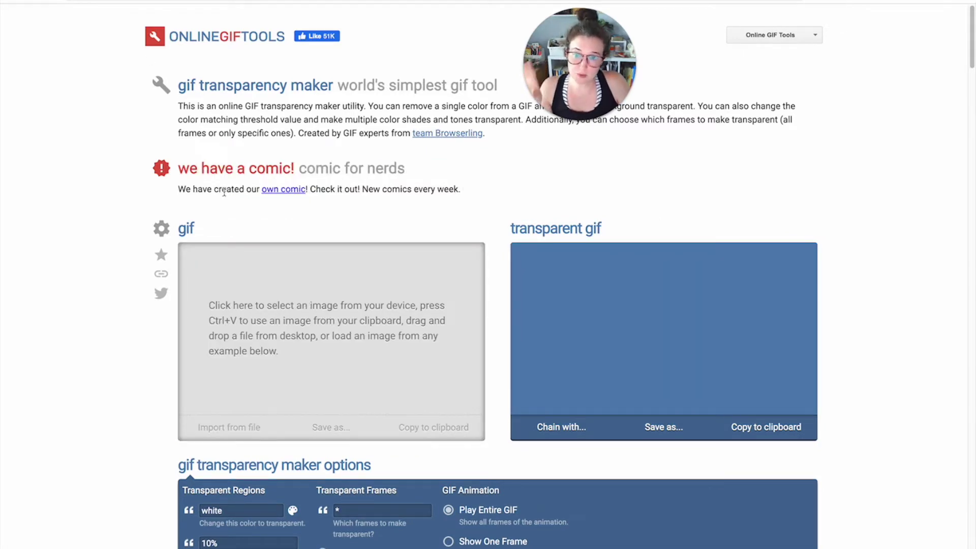
click(264, 366)
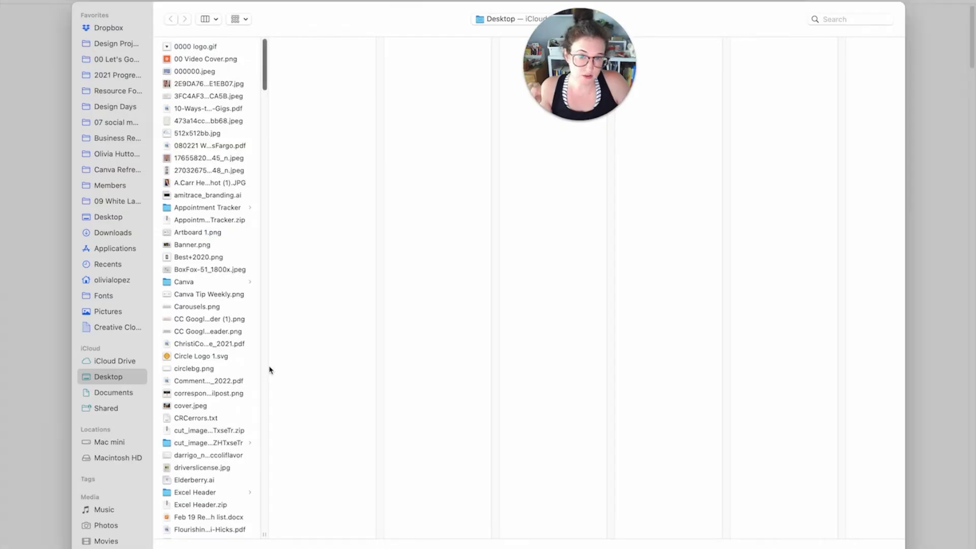
scroll(254, 267, down, 10)
scroll(233, 268, up, 4)
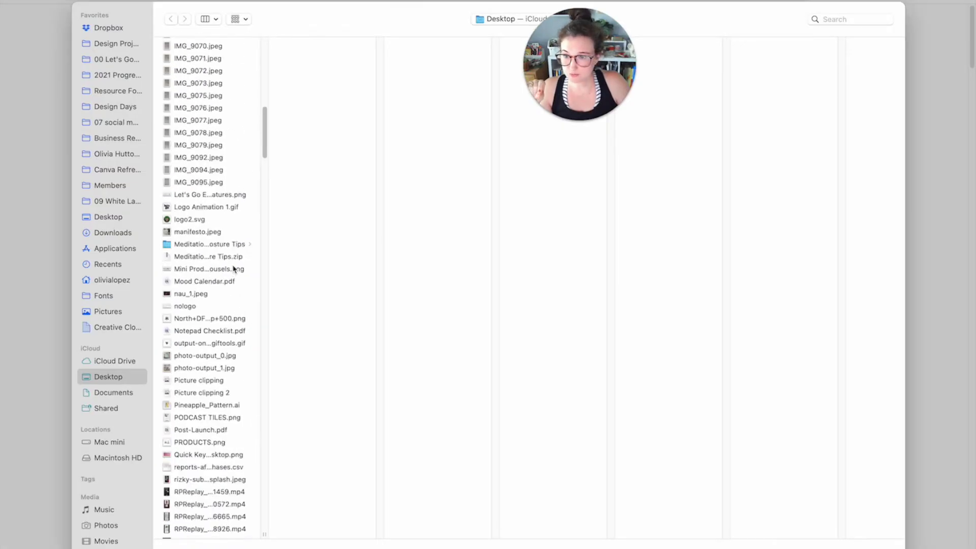
scroll(190, 264, down, 2)
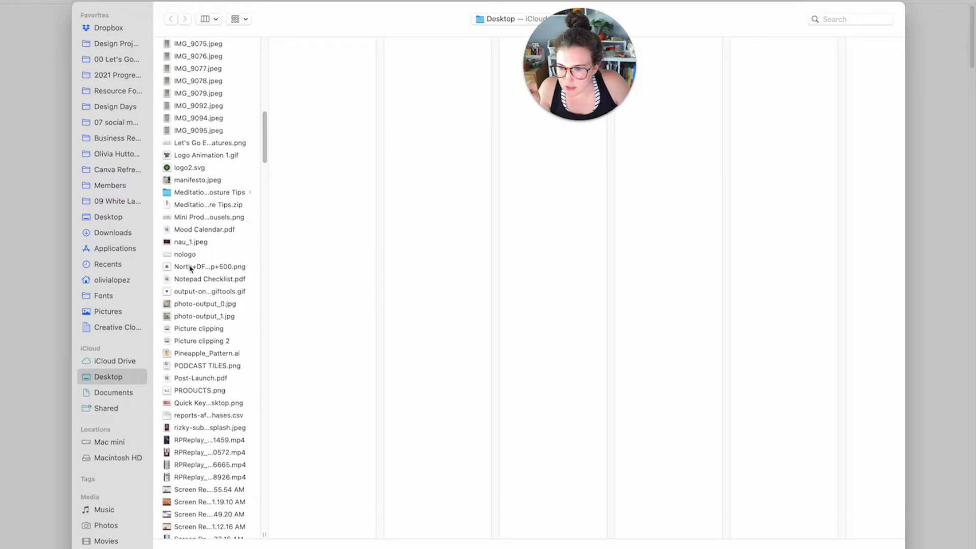
scroll(190, 268, up, 6)
scroll(190, 268, up, 3)
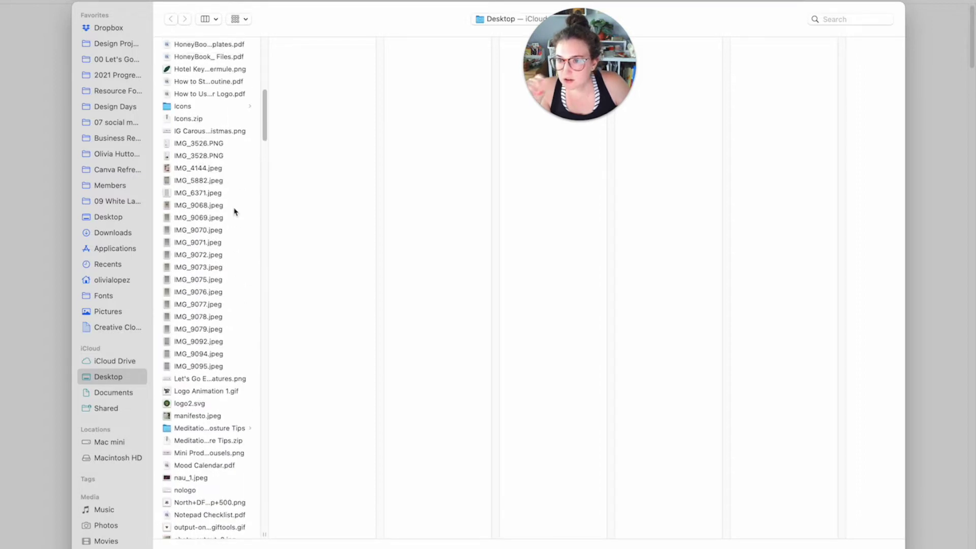
scroll(230, 254, down, 1)
click(211, 380)
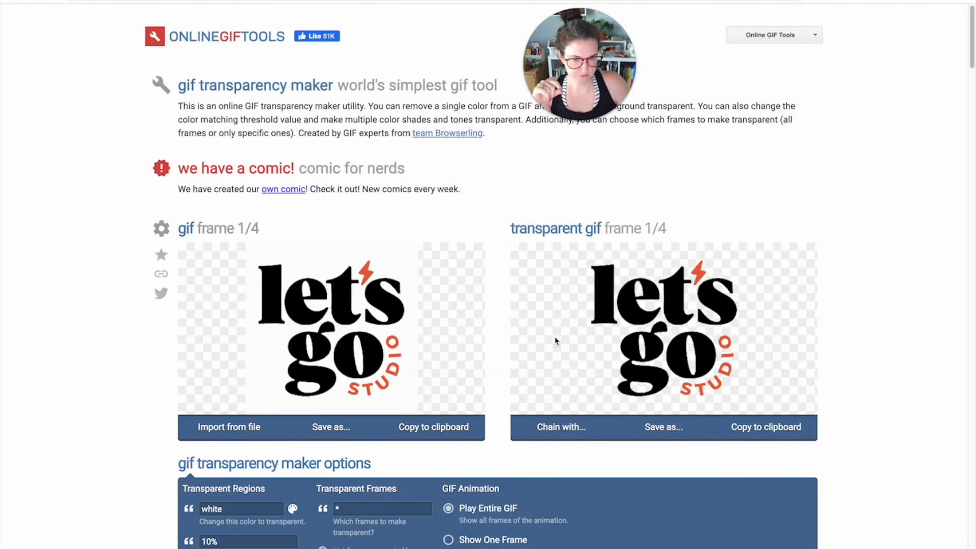
Download the transparent GIF, preview it in Quick Look, and dismiss the download popup
click(659, 428)
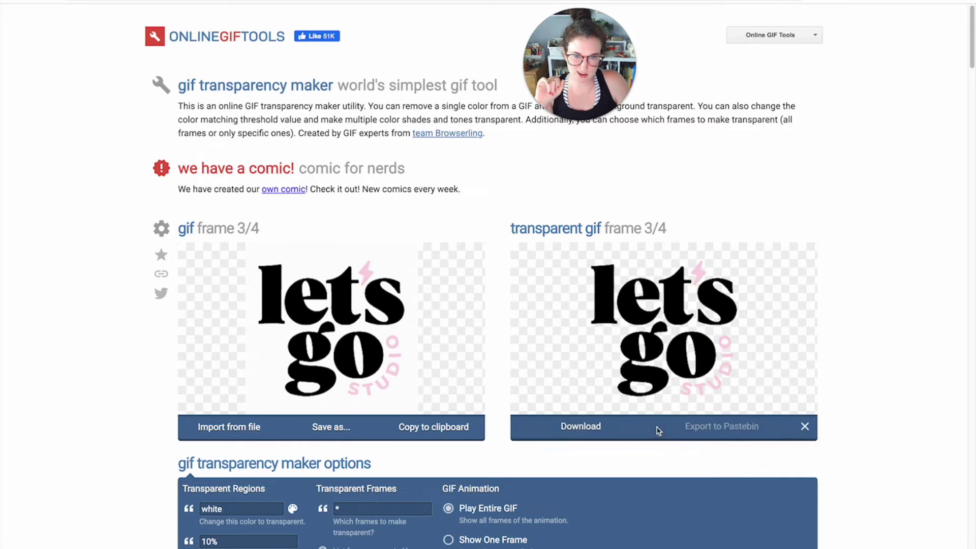
click(581, 427)
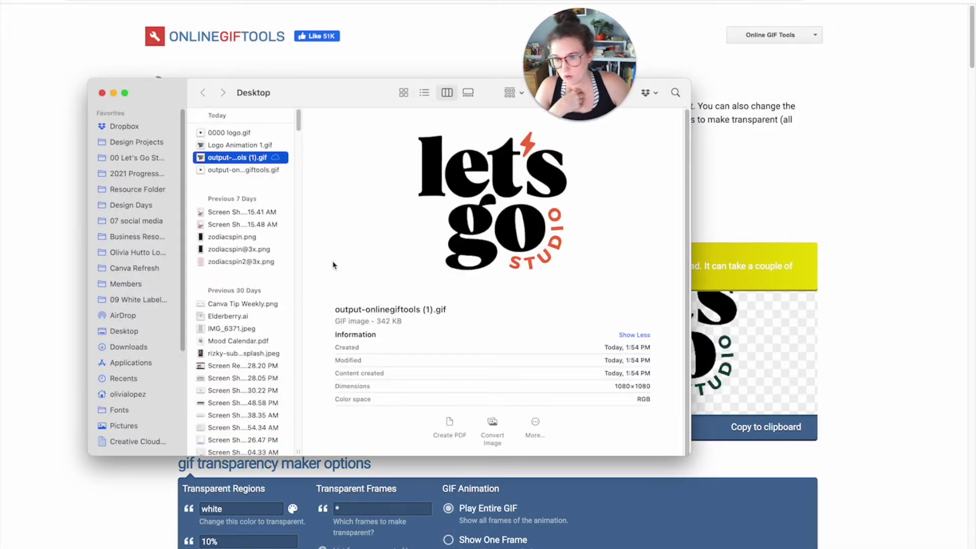
key(space)
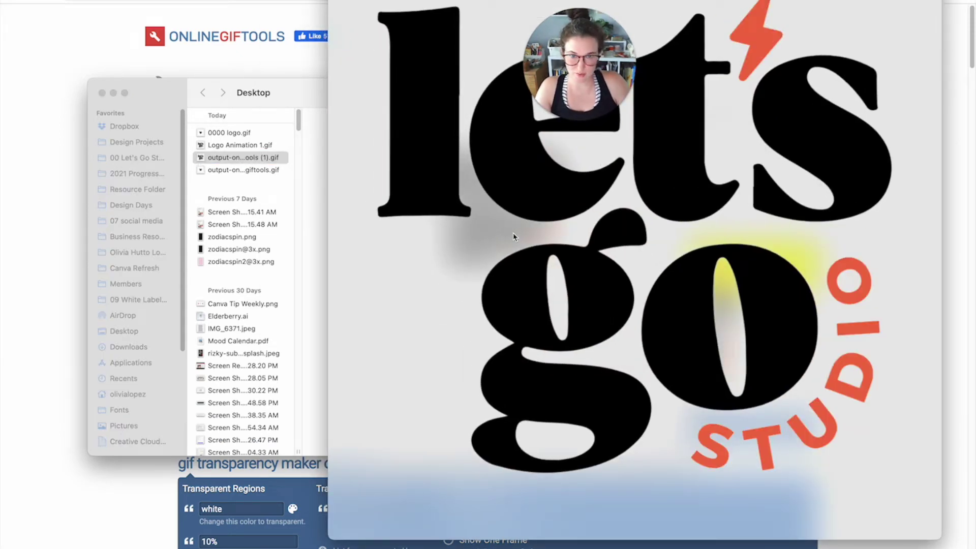
key(space)
click(87, 44)
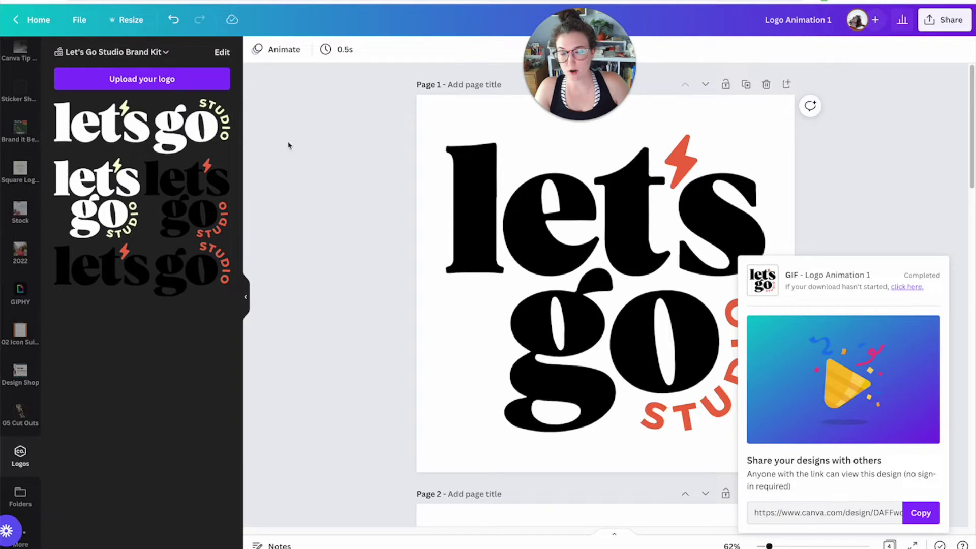
click(321, 191)
scroll(338, 201, down, 15)
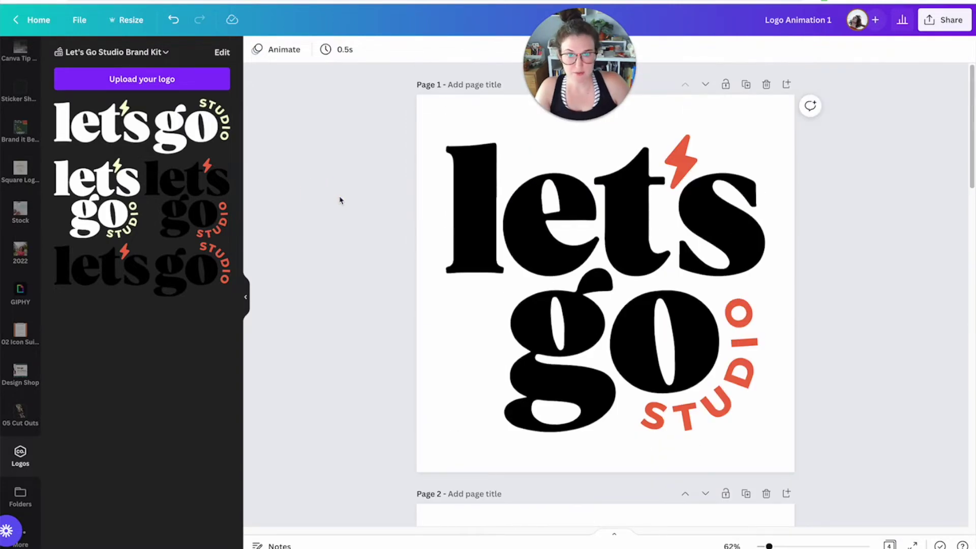
Delete the yellow, pink and dark green logo pages, leaving only the orange page 1
scroll(686, 254, down, 5)
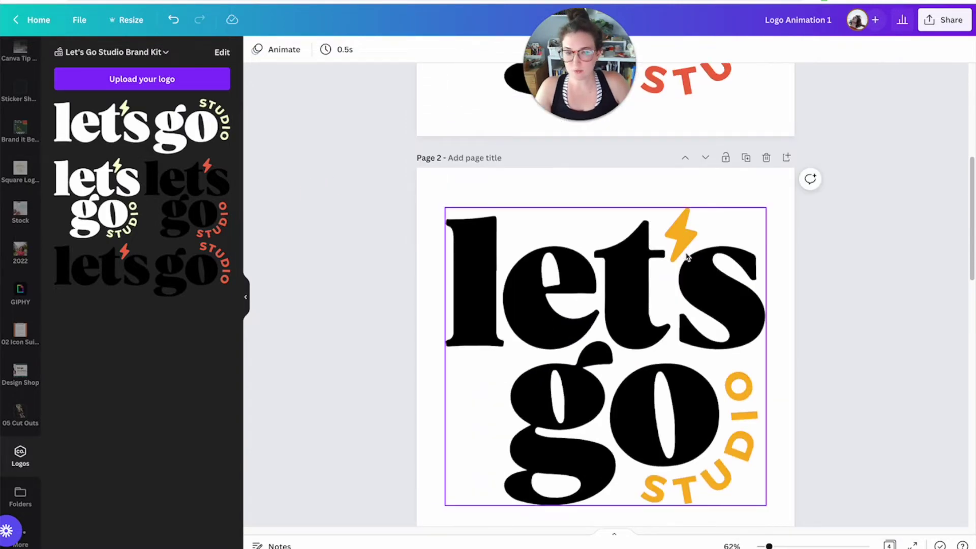
click(766, 159)
click(766, 164)
click(766, 163)
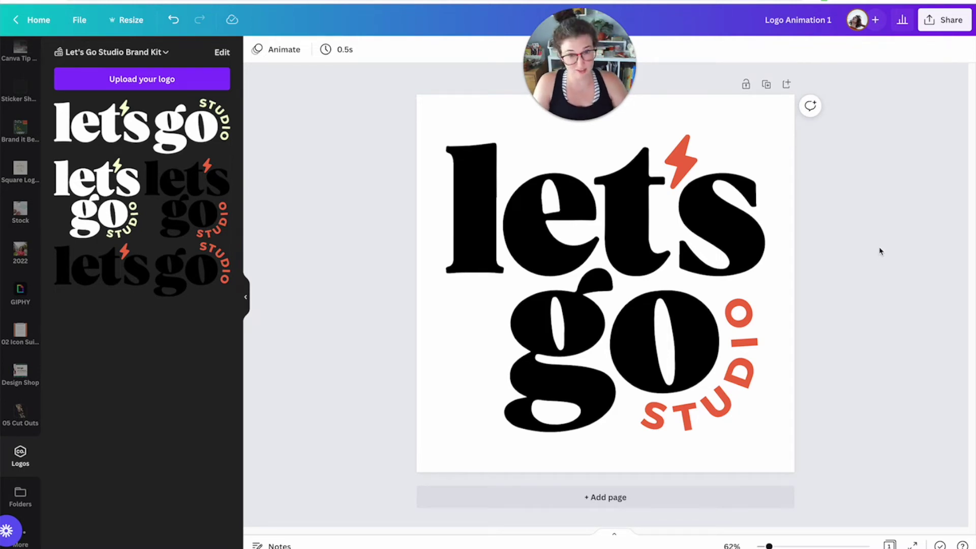
Tilt the logo slightly clockwise, duplicate the page, and tilt the copy counter-clockwise
click(759, 266)
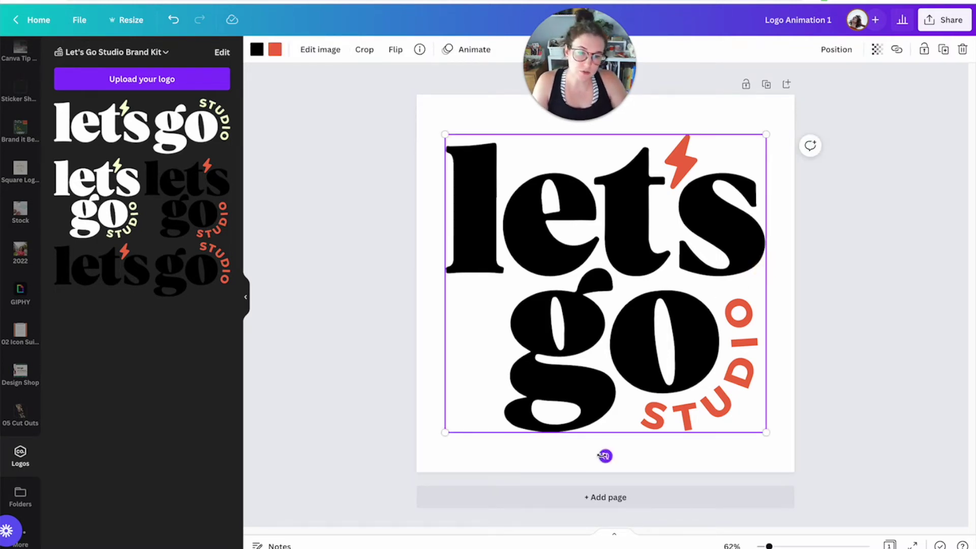
drag(604, 455, 612, 454)
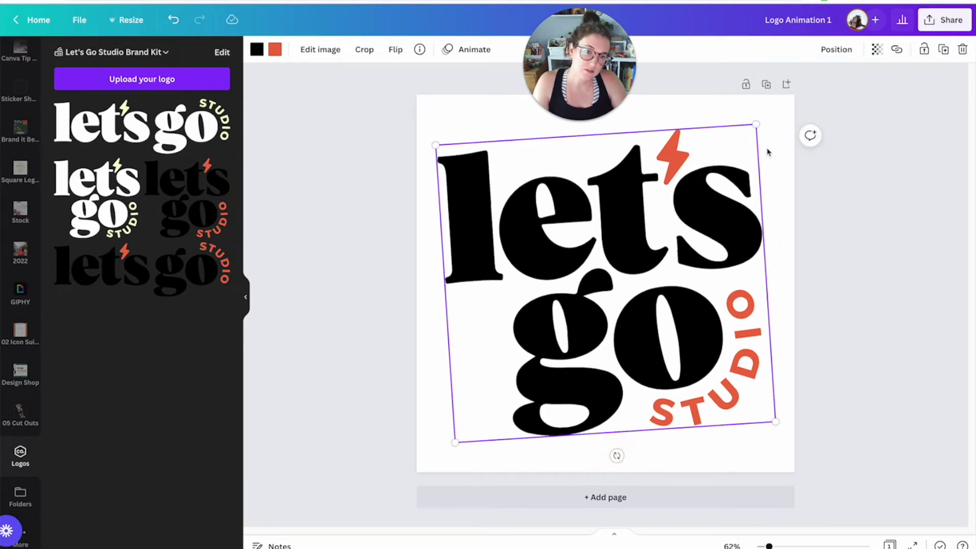
click(766, 84)
click(651, 262)
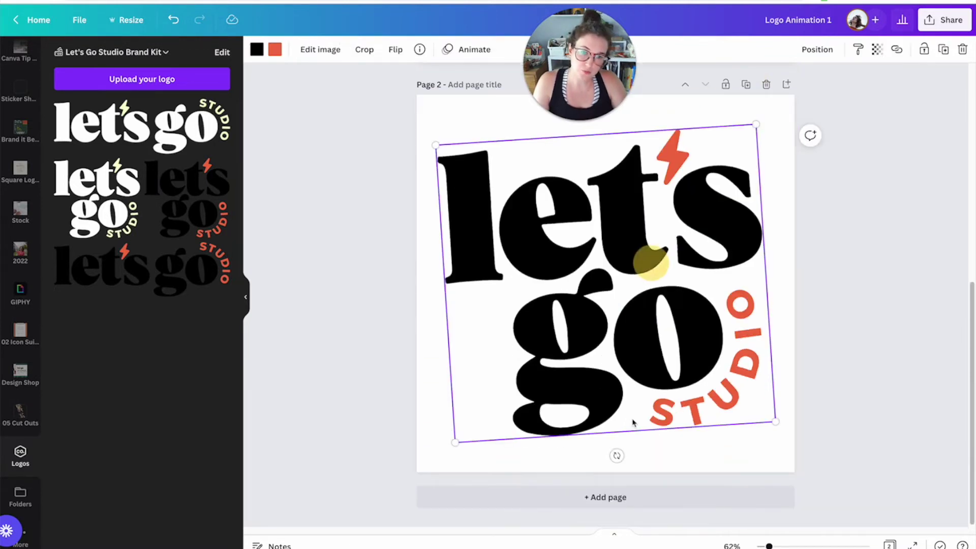
drag(617, 455, 598, 451)
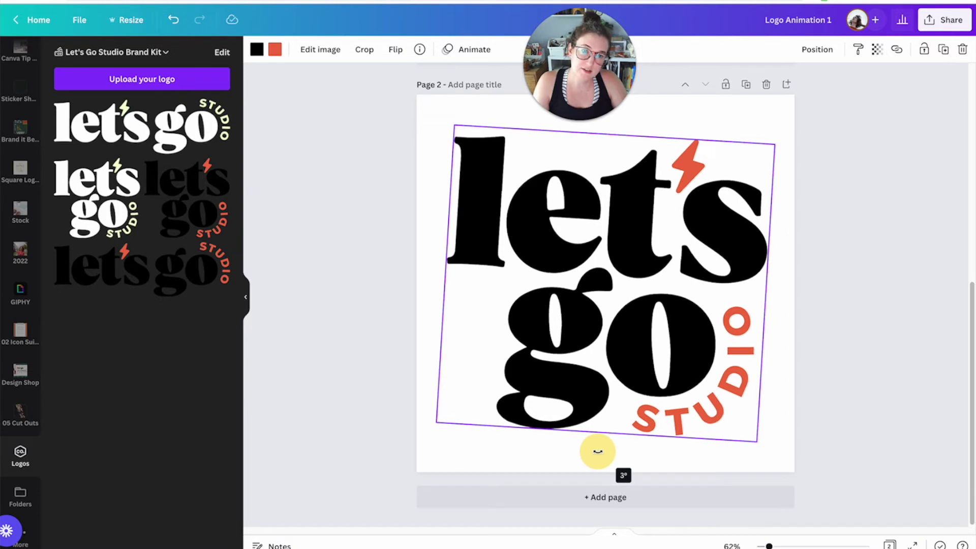
click(369, 258)
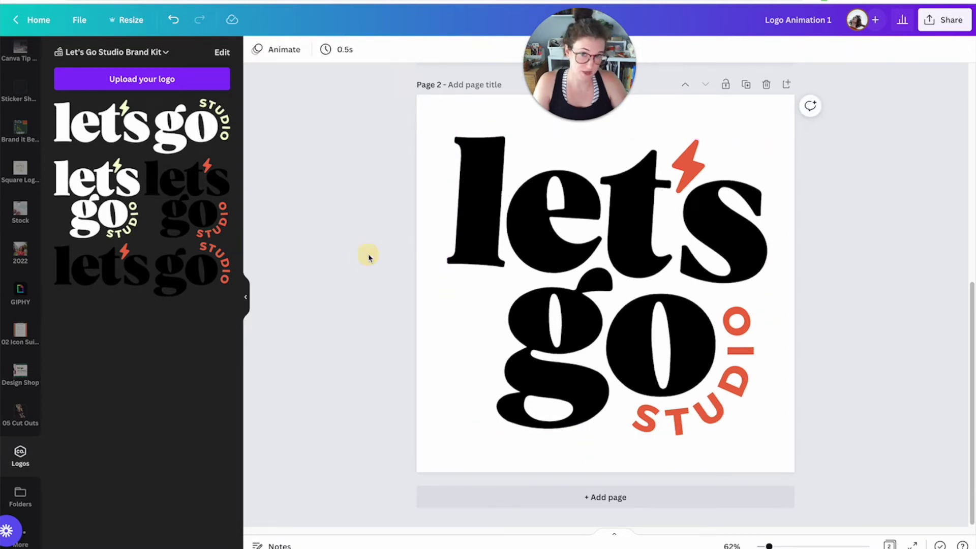
Check the page timing setting and bring up the sharing options
click(322, 50)
click(346, 319)
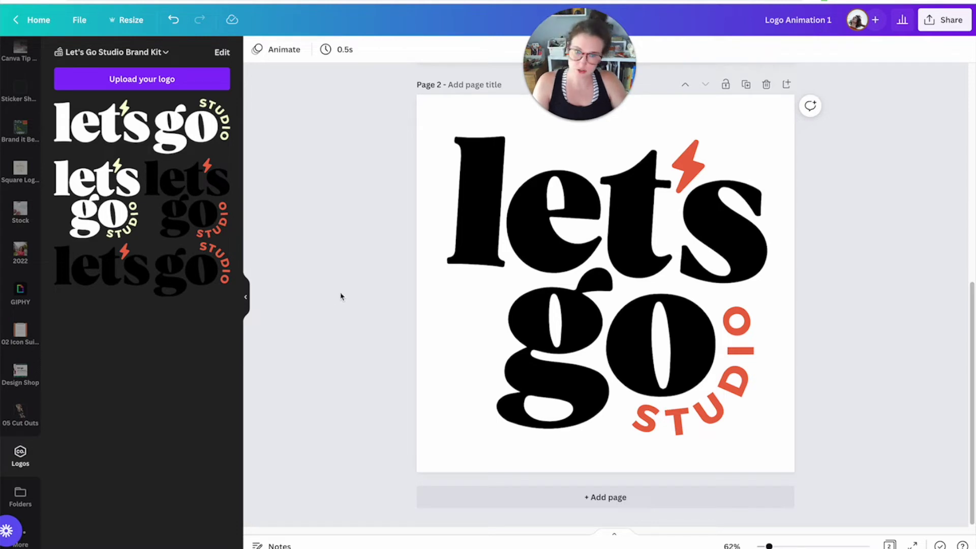
scroll(340, 297, up, 8)
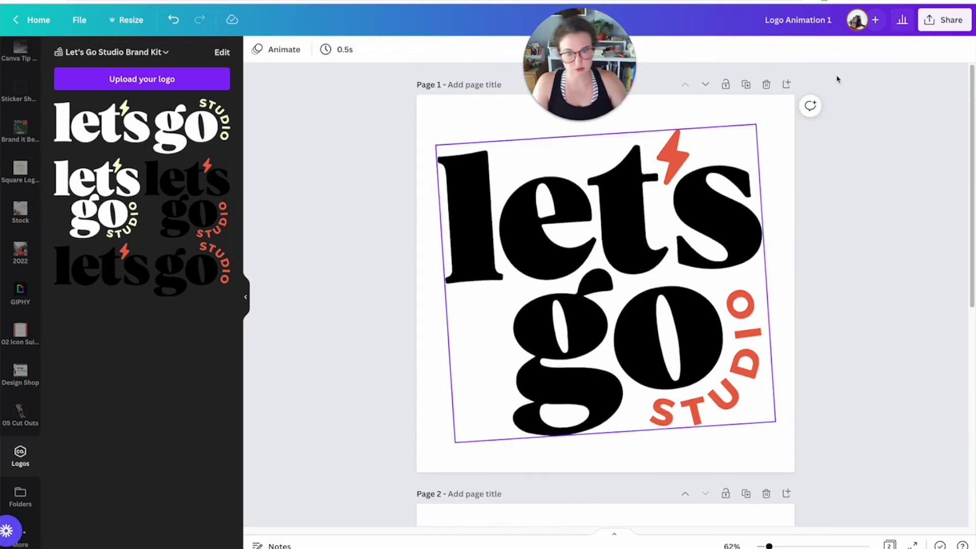
click(930, 20)
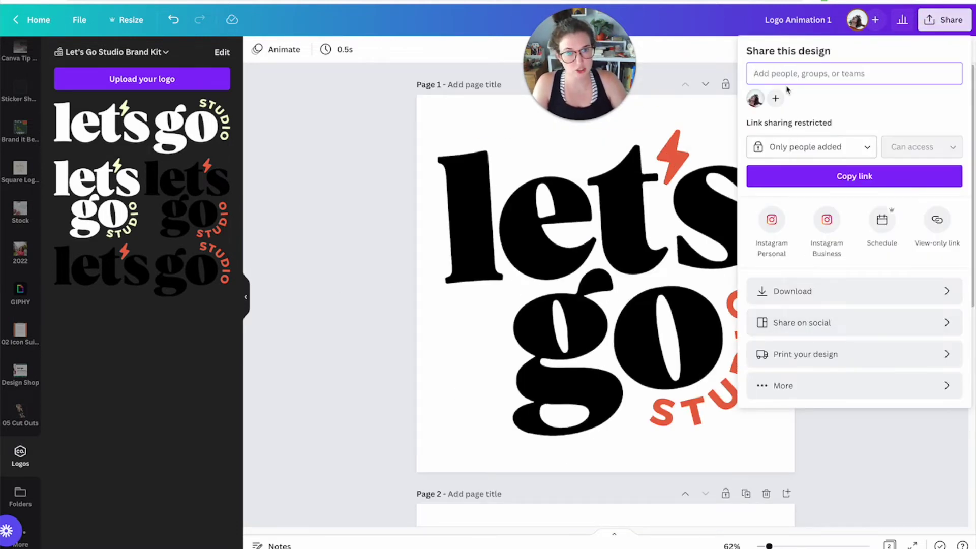
Rename the design to 'Logo Animation 2' and save both its pages as a GIF to the Desktop
click(803, 20)
key(BackSpace)
text(2)
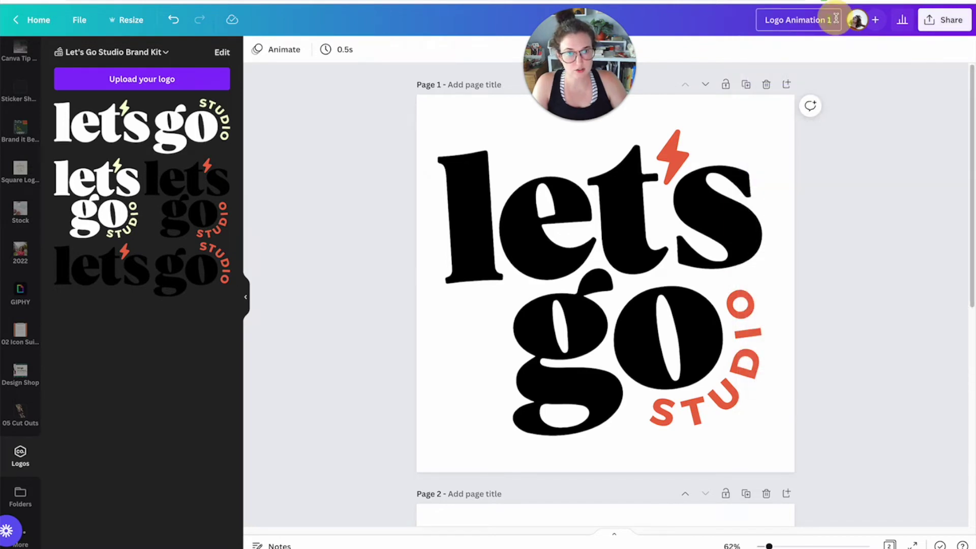
click(930, 22)
click(816, 288)
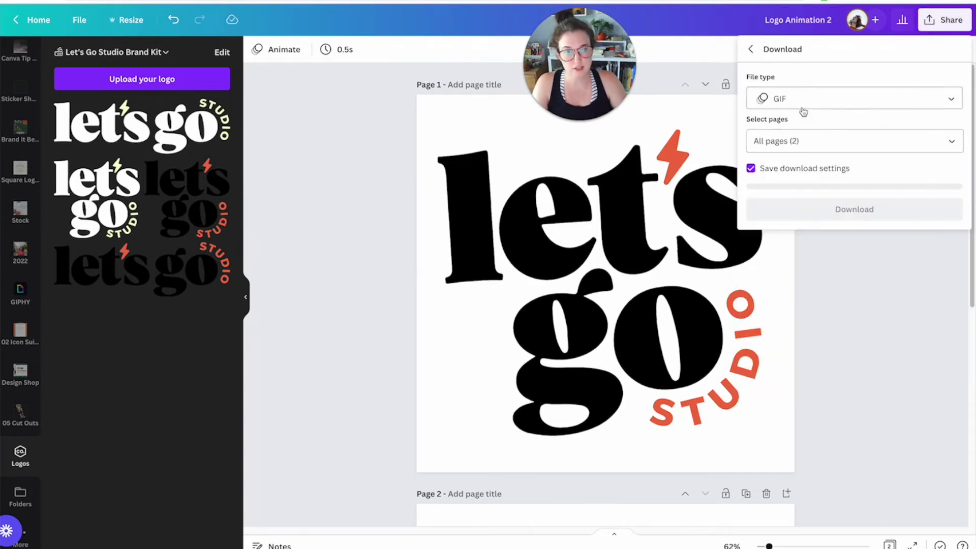
click(818, 206)
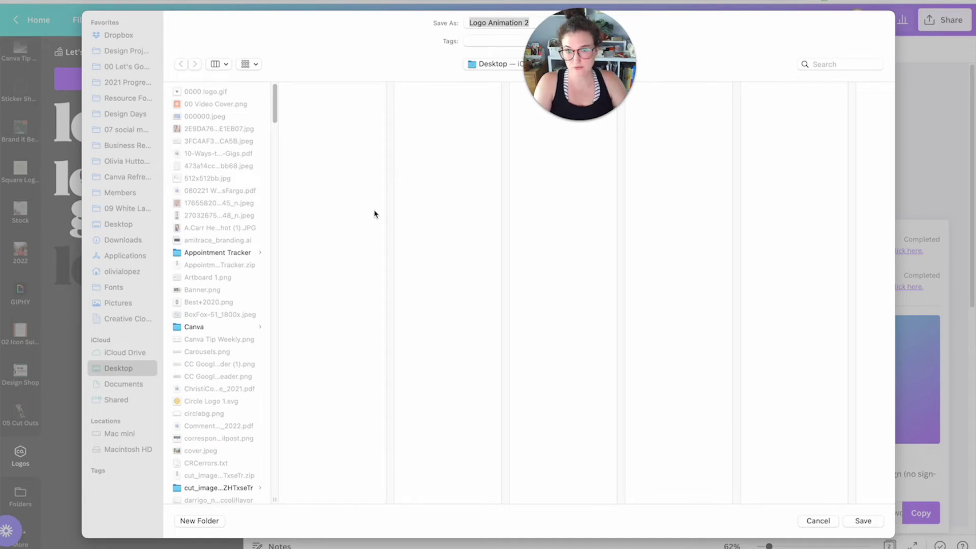
key(BackSpace)
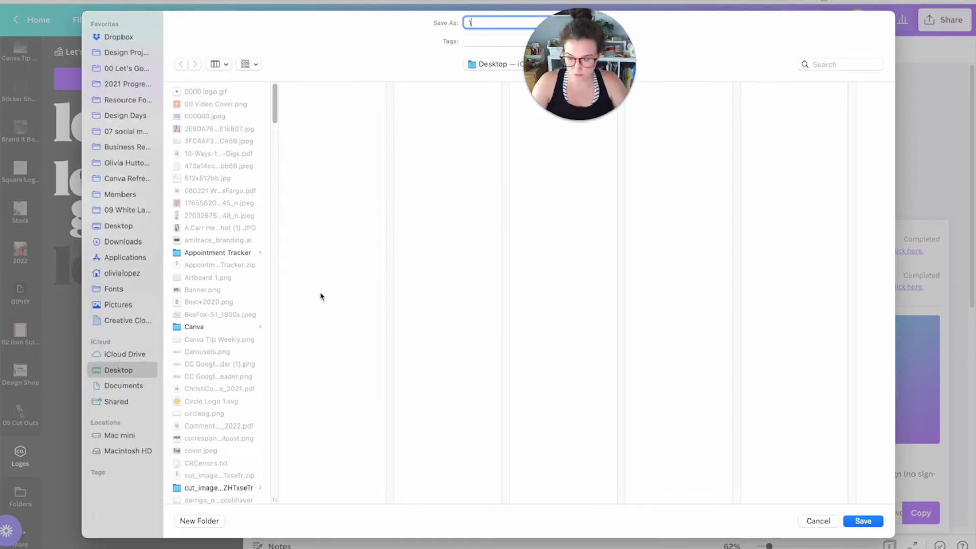
click(875, 525)
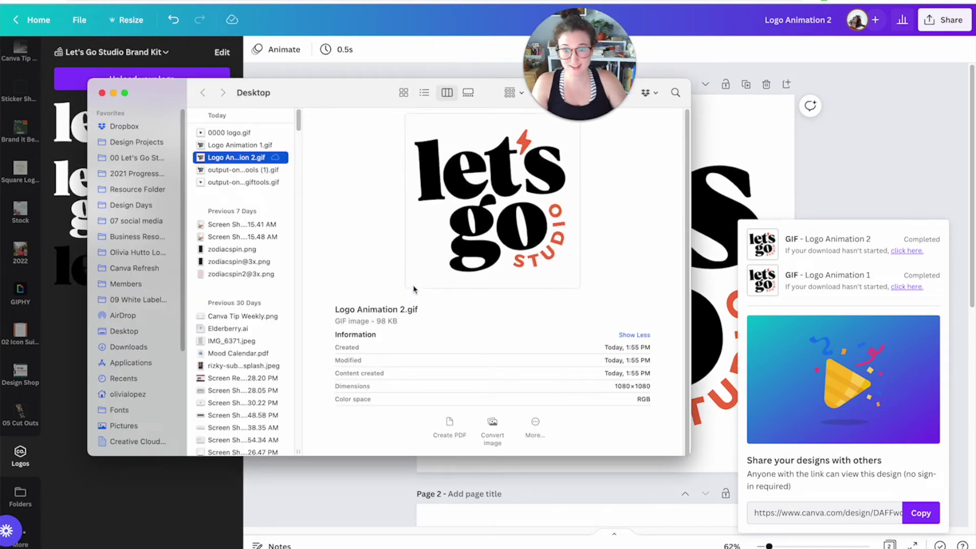
click(414, 287)
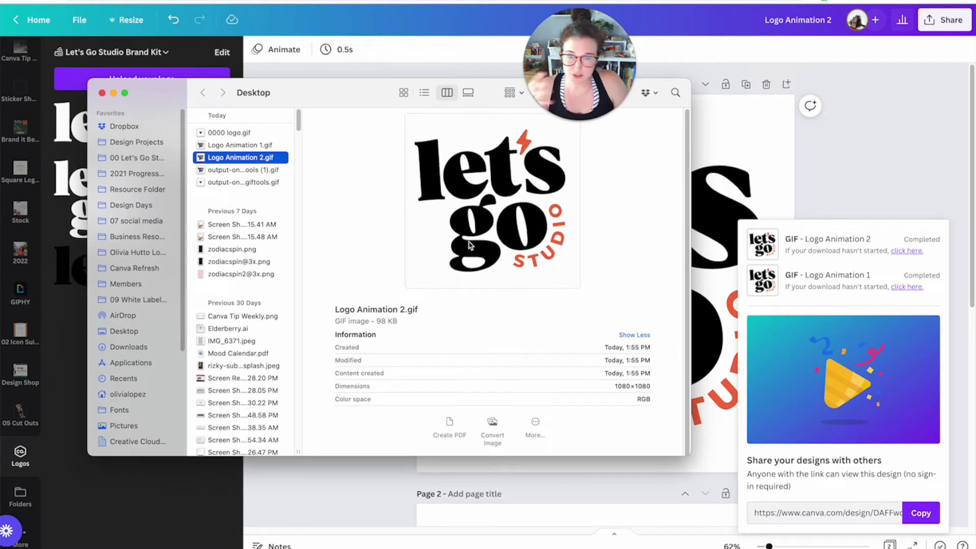
click(427, 58)
Close the downloads list and dismiss the new-design options on the Canva home page
click(351, 211)
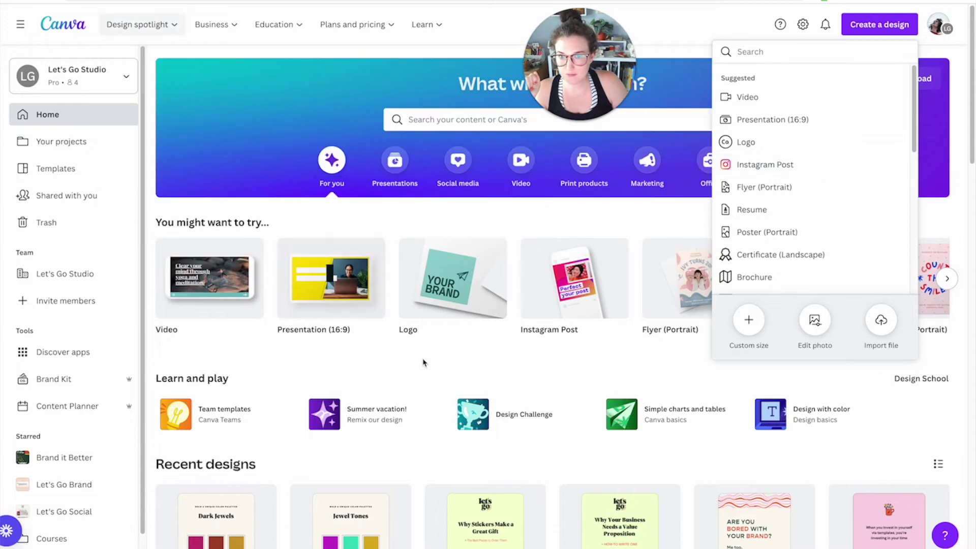
scroll(419, 364, down, 7)
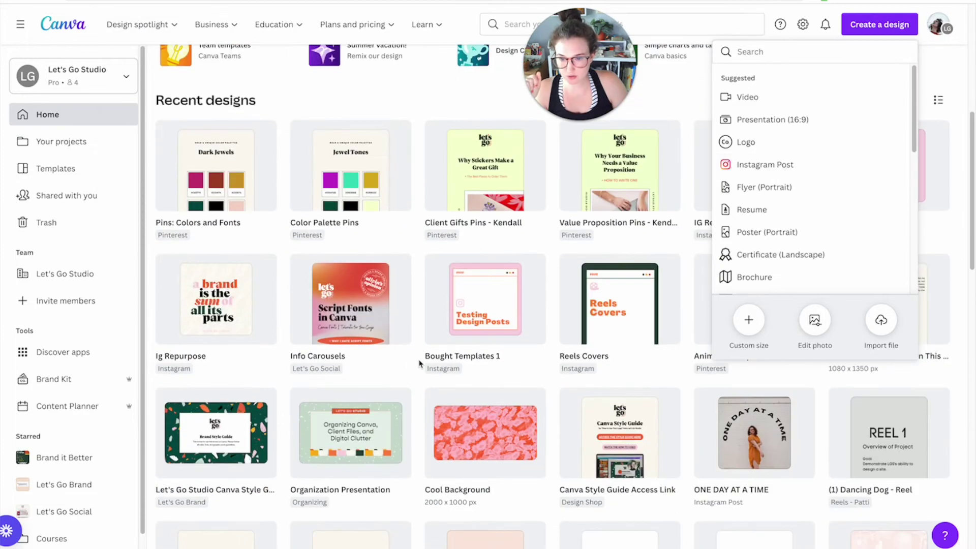
click(279, 377)
scroll(284, 381, down, 6)
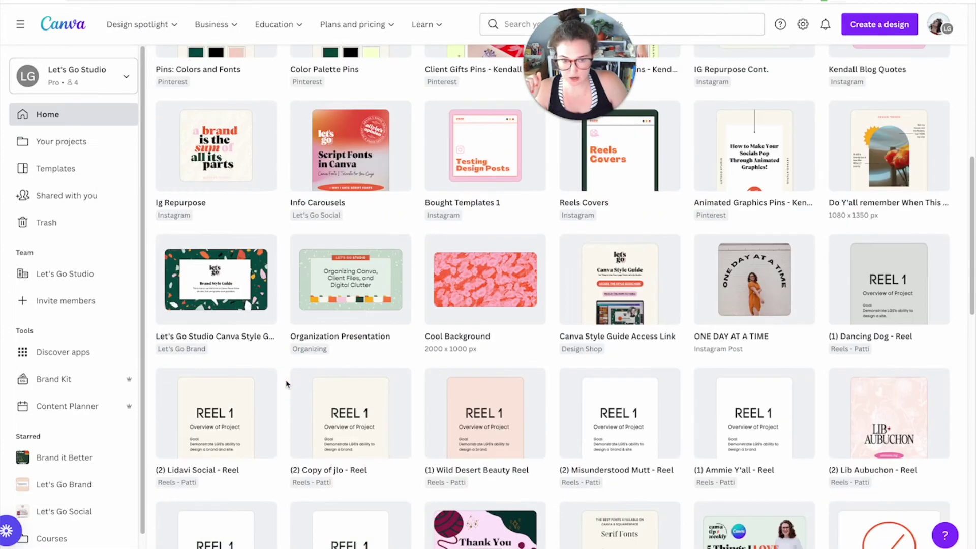
scroll(286, 384, down, 10)
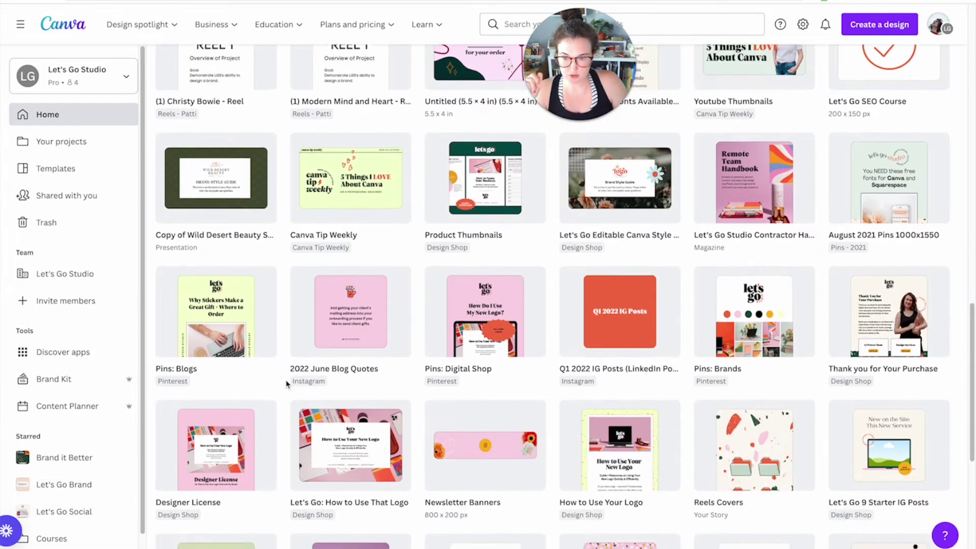
scroll(286, 384, down, 12)
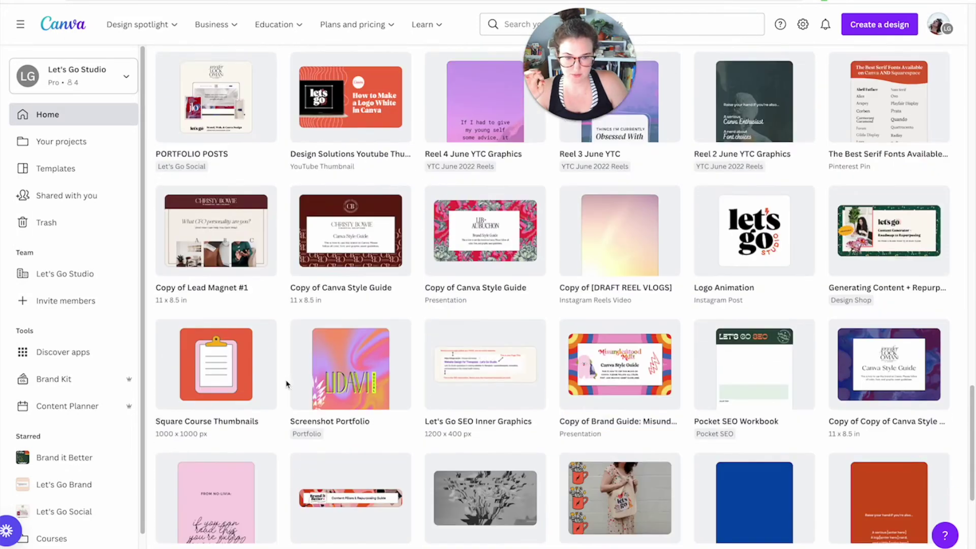
scroll(284, 384, up, 20)
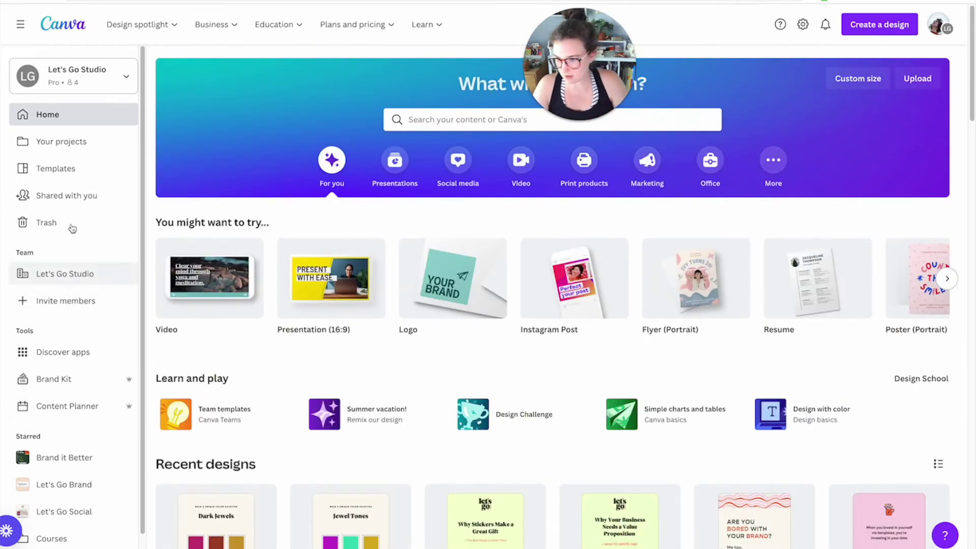
In Your projects, expand the folders and open Newsletter Header from Headers & Thumbnails
click(63, 146)
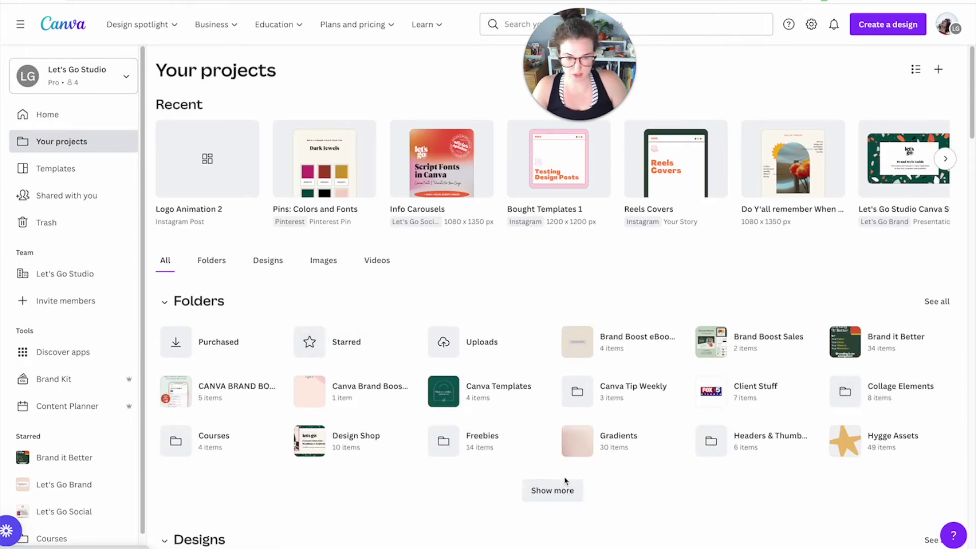
click(565, 483)
scroll(542, 430, down, 4)
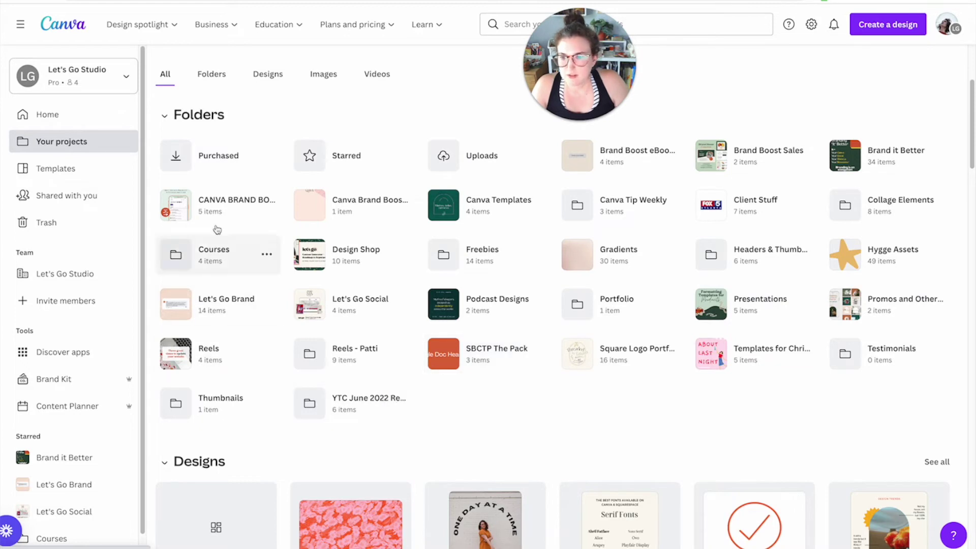
click(746, 264)
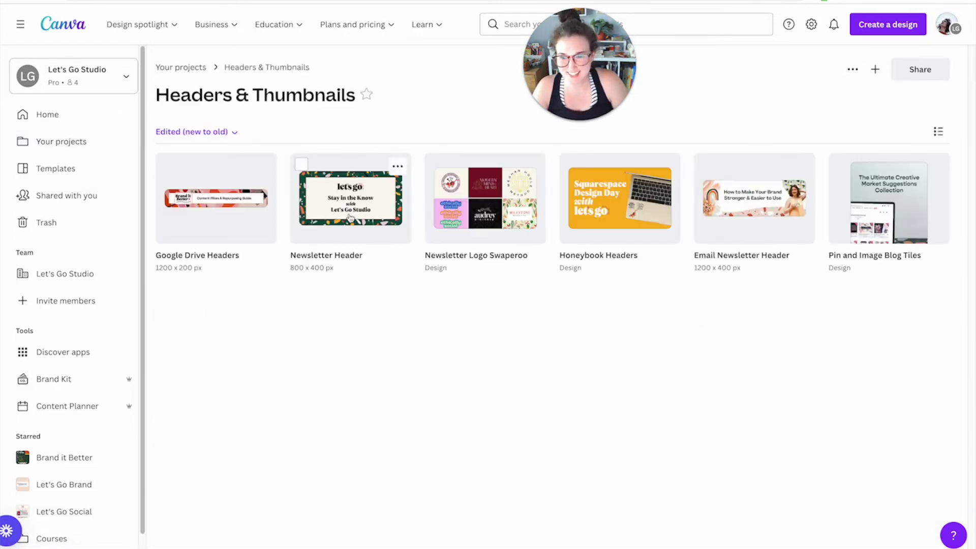
click(349, 217)
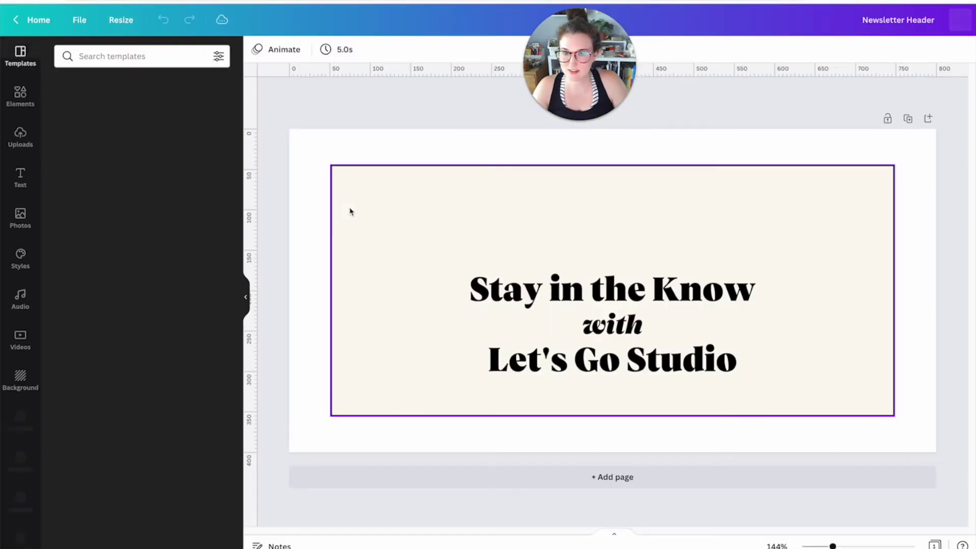
Delete the multicoloured terrazzo background image from the header
click(353, 209)
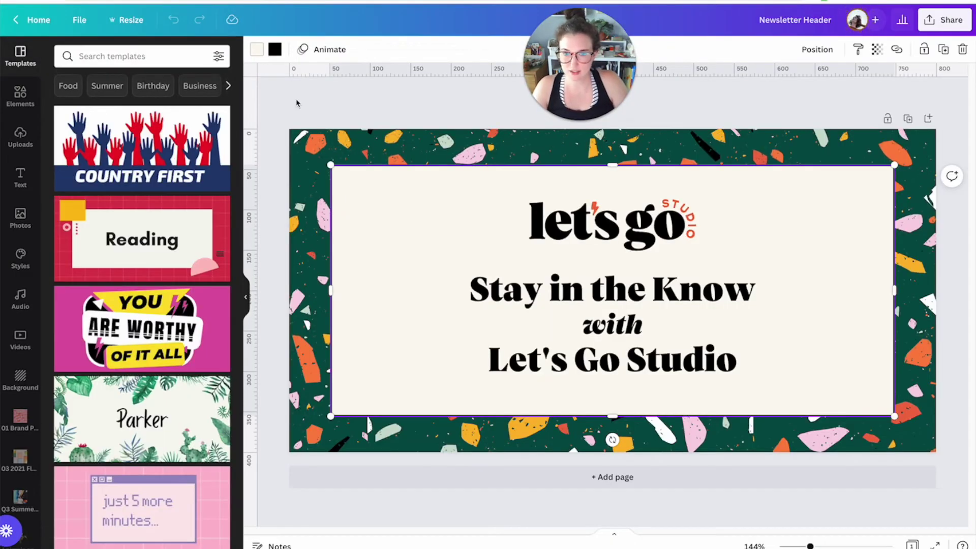
click(364, 152)
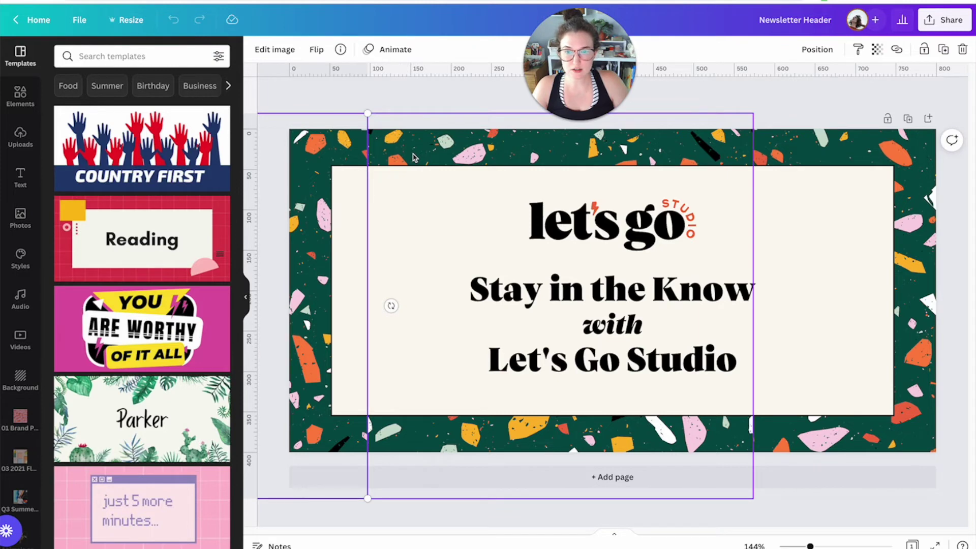
key(Delete)
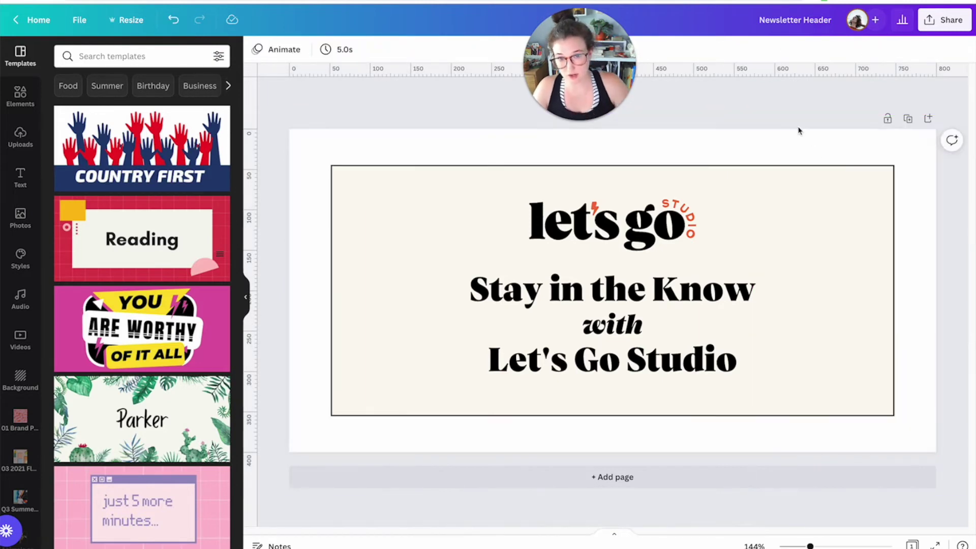
Fill the page background with the dark green terrazzo pattern from 01 Brand Patterns
click(681, 156)
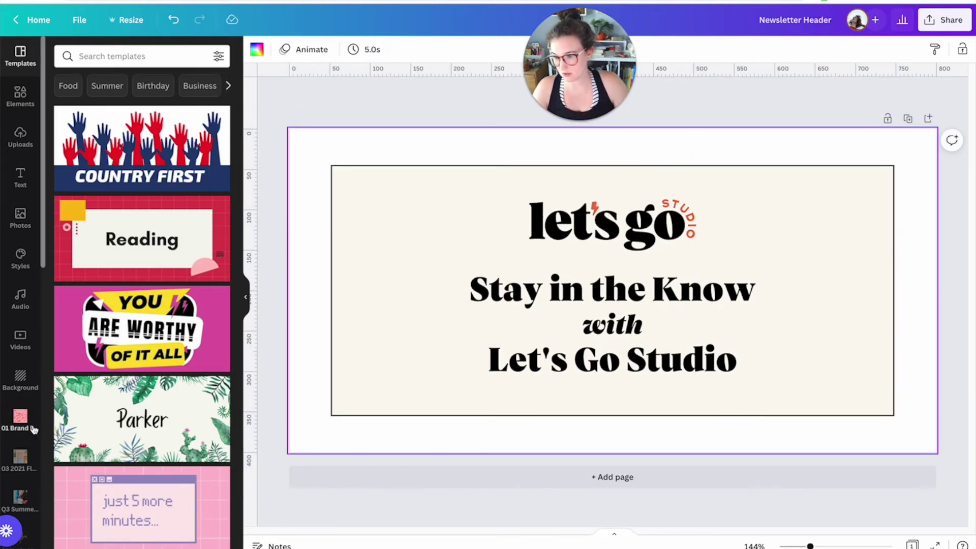
click(20, 420)
scroll(152, 326, down, 4)
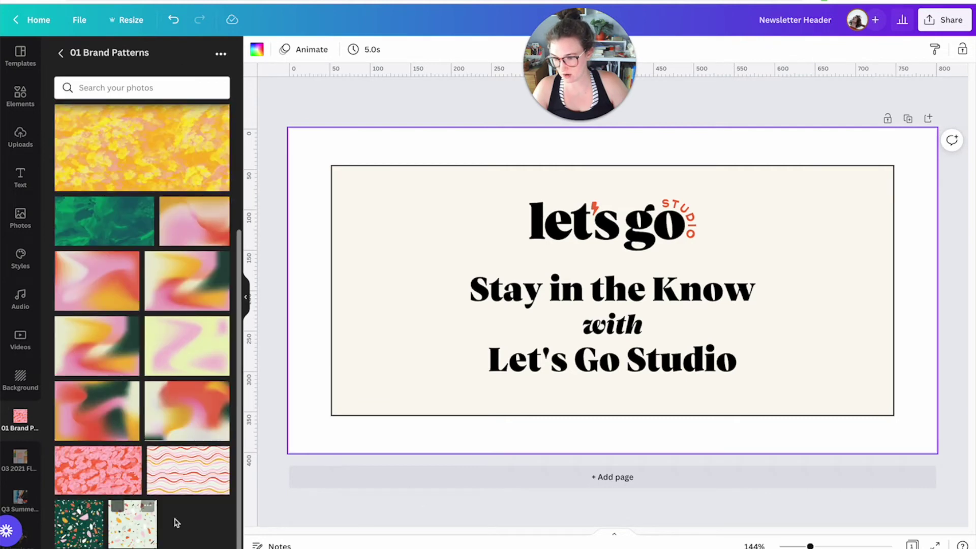
click(119, 523)
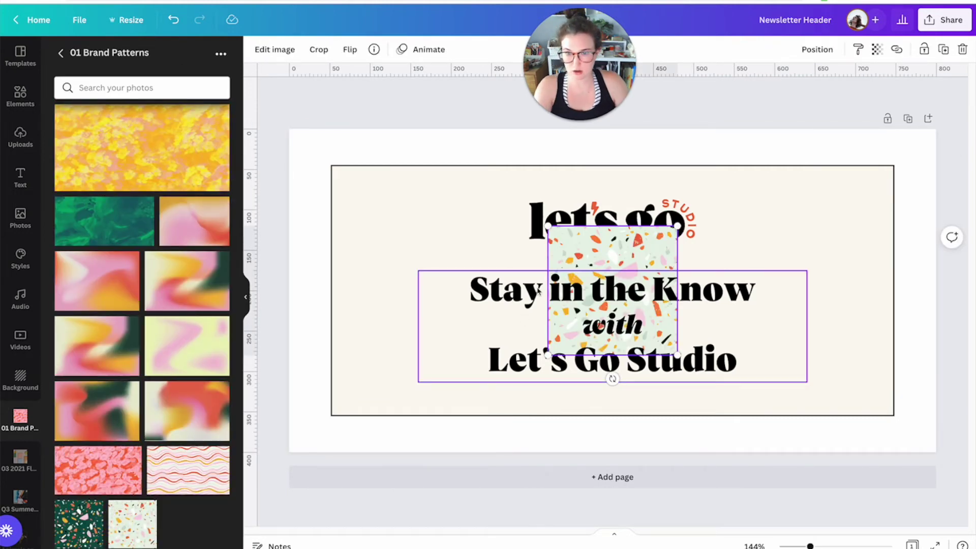
key(ctrl+z)
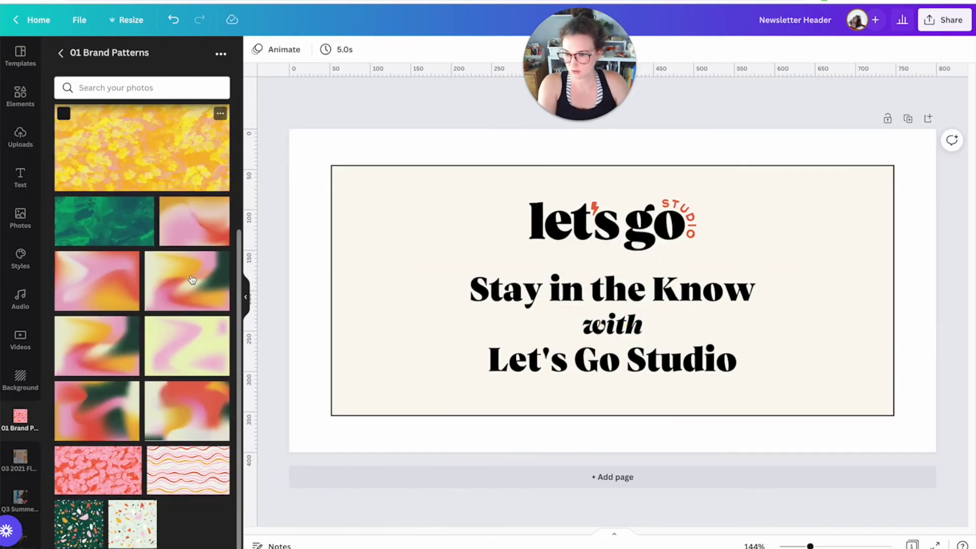
click(261, 468)
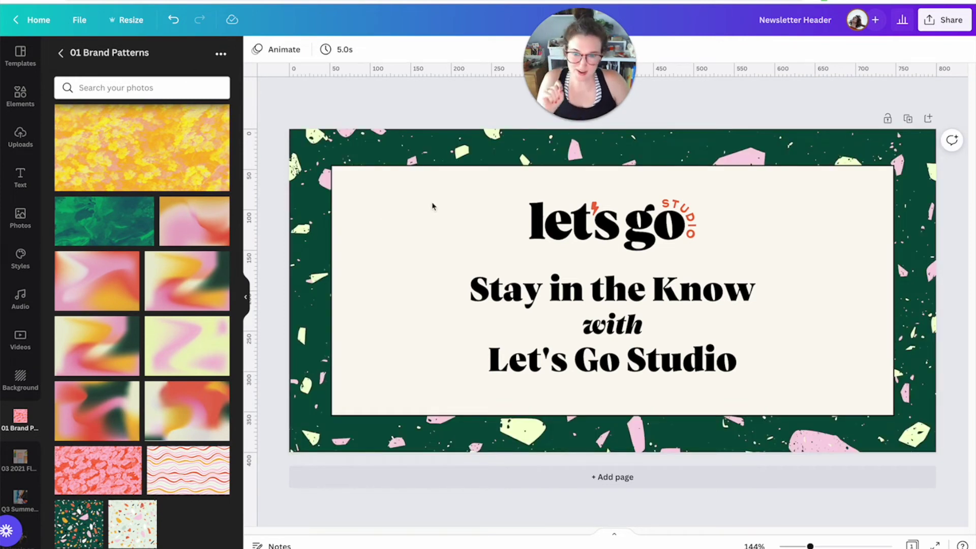
click(402, 149)
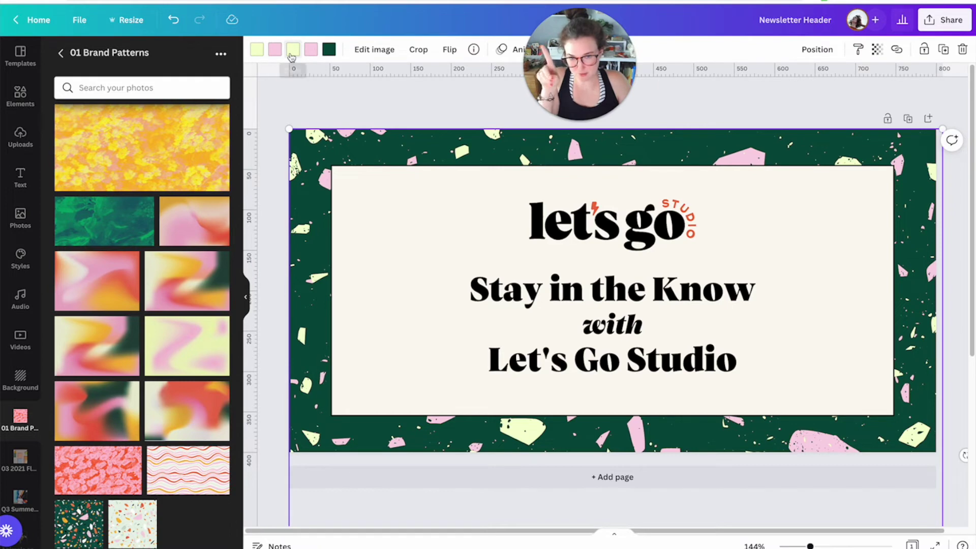
click(892, 97)
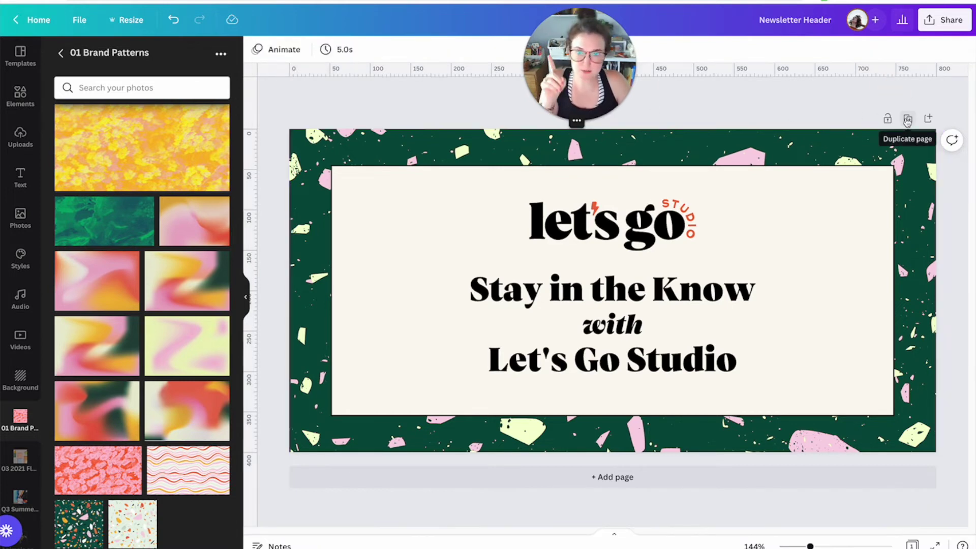
Duplicate the header page and recolour page 2's terrazzo chips red and orange-yellow
click(908, 119)
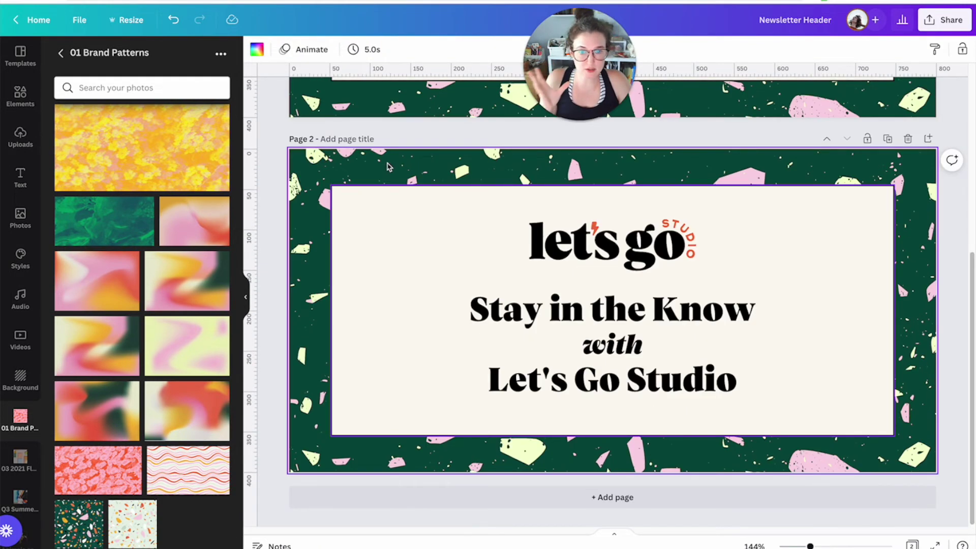
click(382, 166)
click(380, 168)
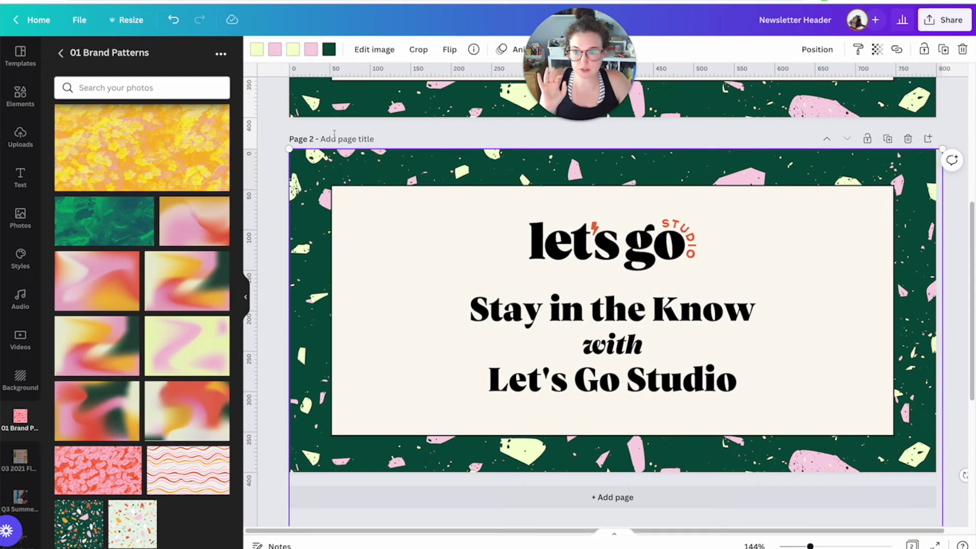
click(255, 49)
click(184, 219)
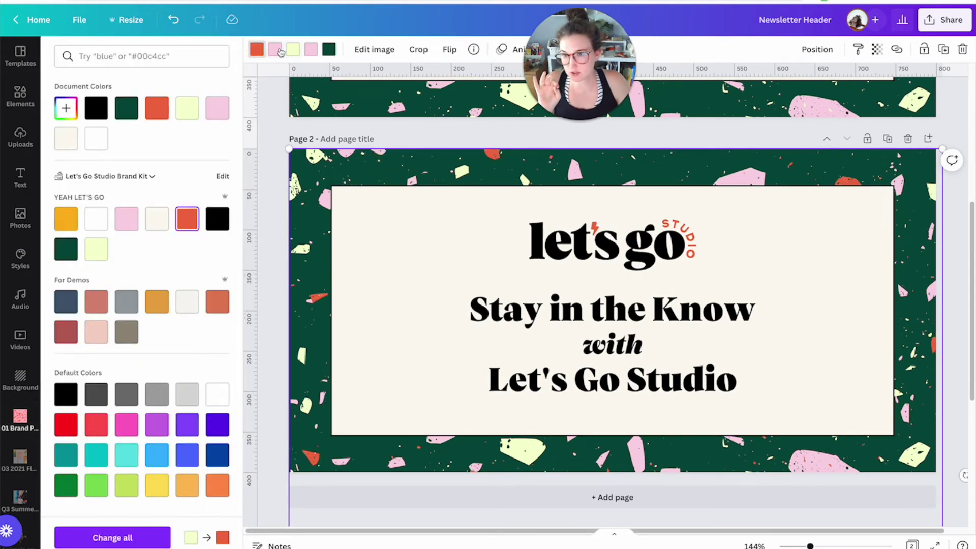
click(60, 226)
click(293, 49)
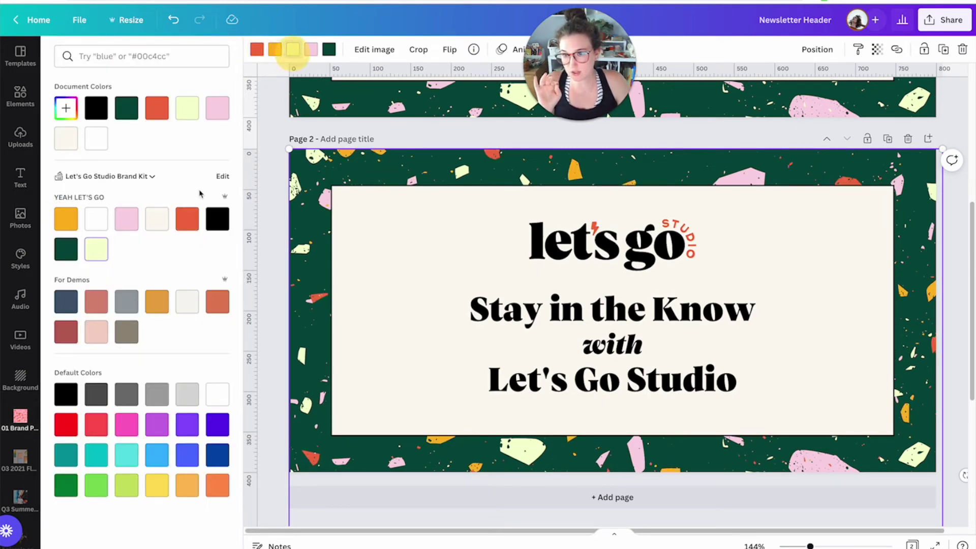
click(187, 218)
click(315, 52)
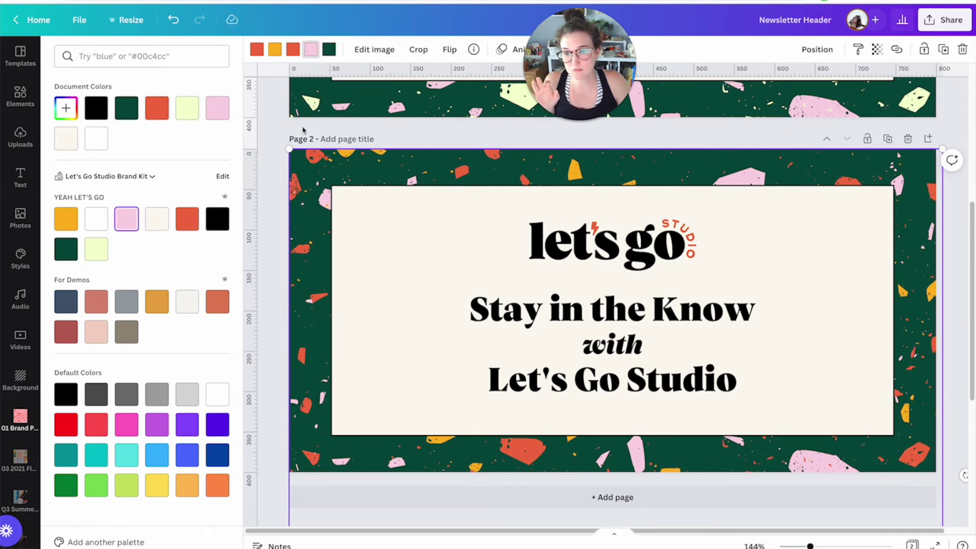
click(317, 156)
scroll(896, 238, up, 5)
scroll(897, 151, down, 7)
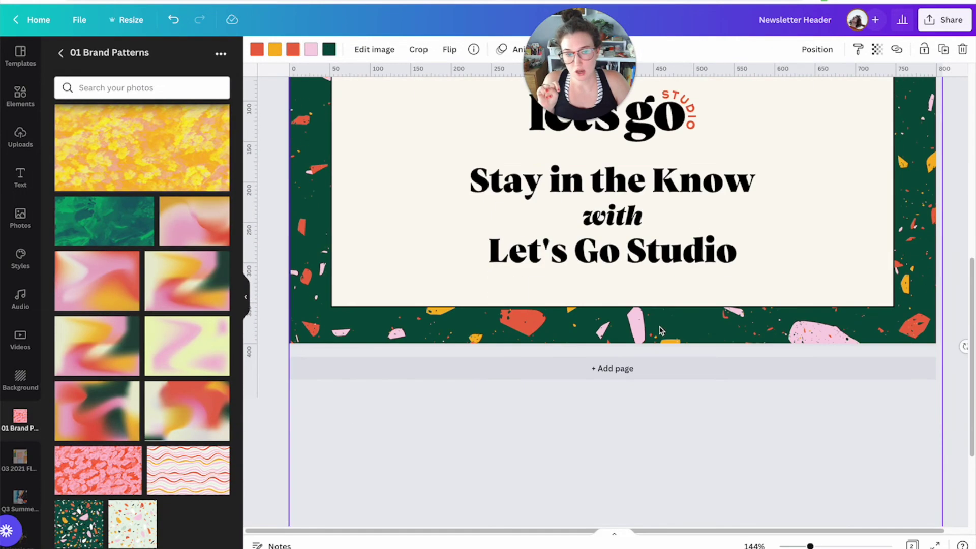
scroll(796, 286, up, 2)
scroll(834, 244, up, 1)
Duplicate page 2 and recolour page 3's terrazzo chips white, with the pink chips turned black
click(888, 172)
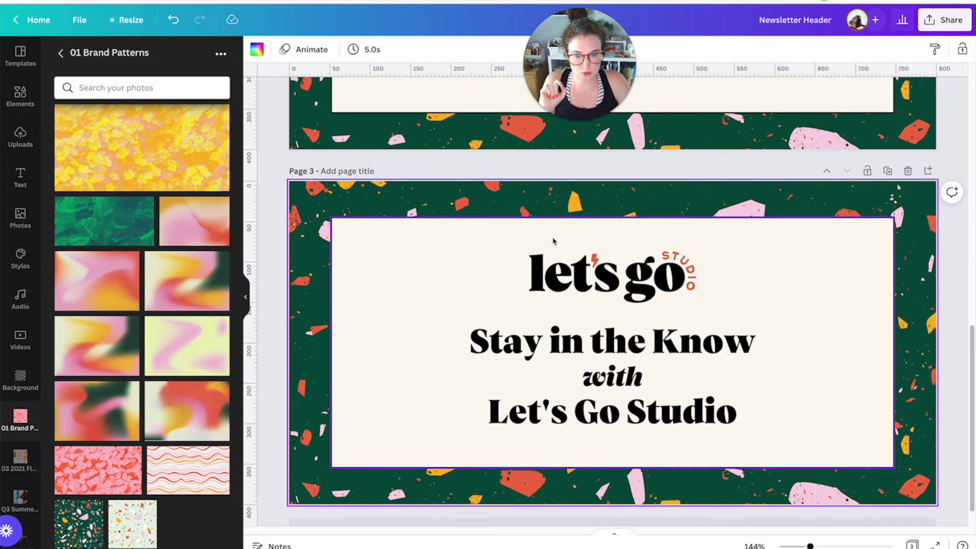
click(326, 190)
click(257, 50)
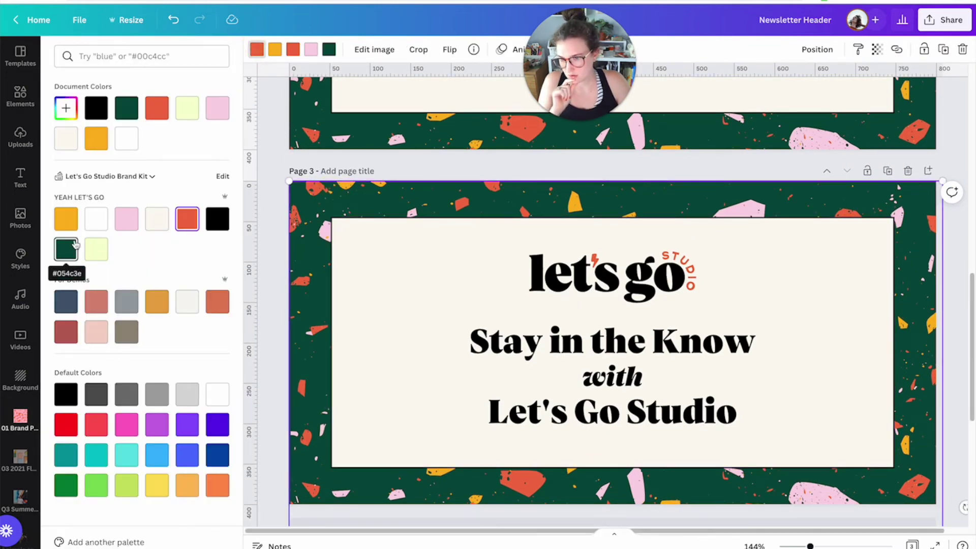
click(96, 219)
click(275, 50)
click(96, 219)
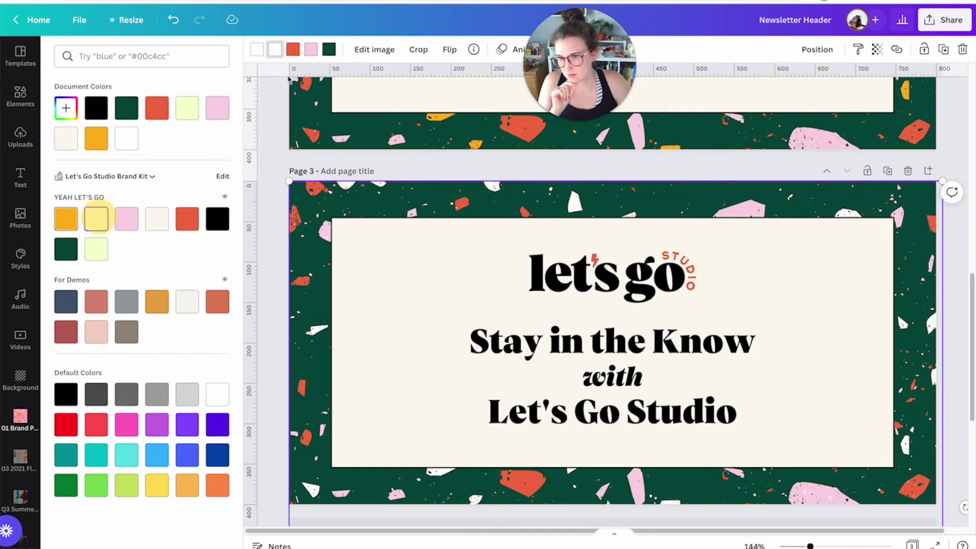
click(293, 49)
click(96, 218)
click(311, 49)
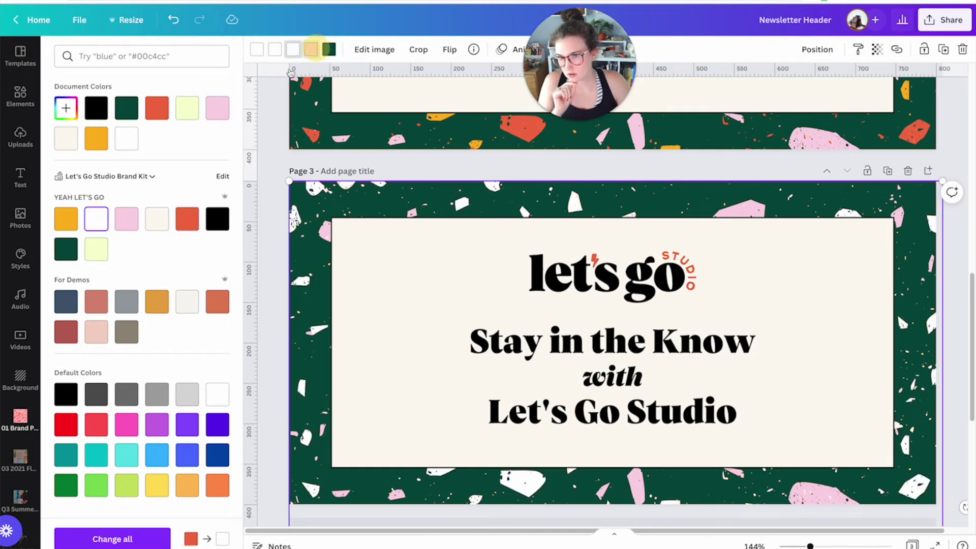
click(222, 215)
Try a Rise element animation and a Simple page animation, then remove both
click(681, 170)
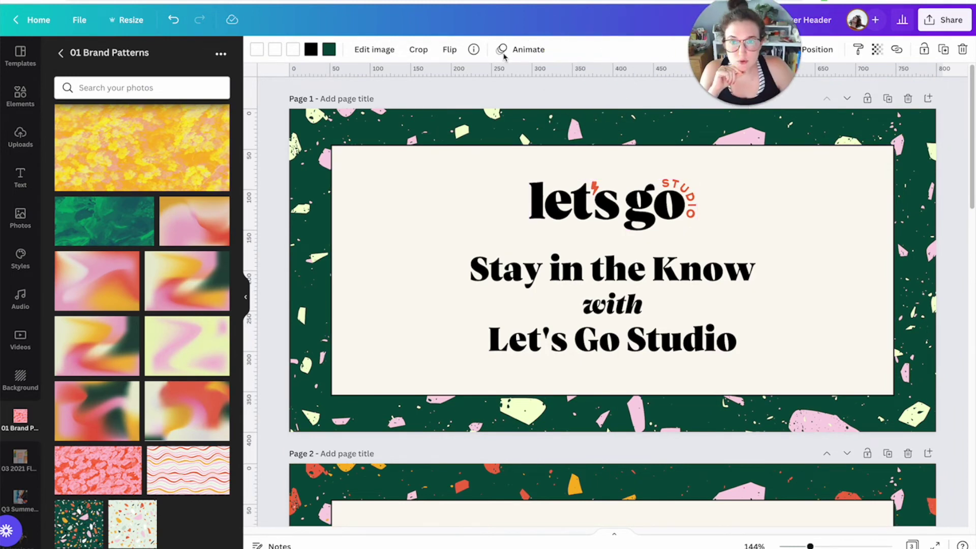
click(504, 49)
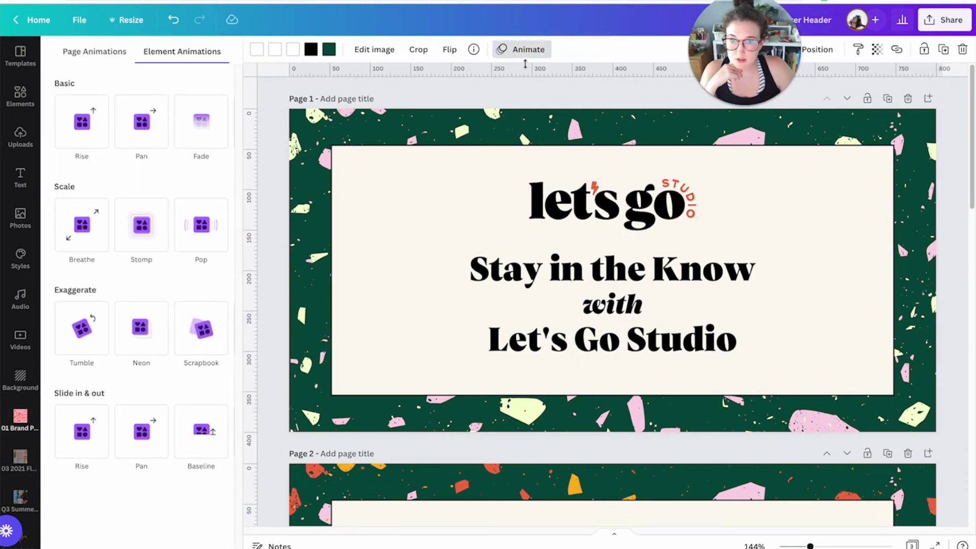
click(104, 130)
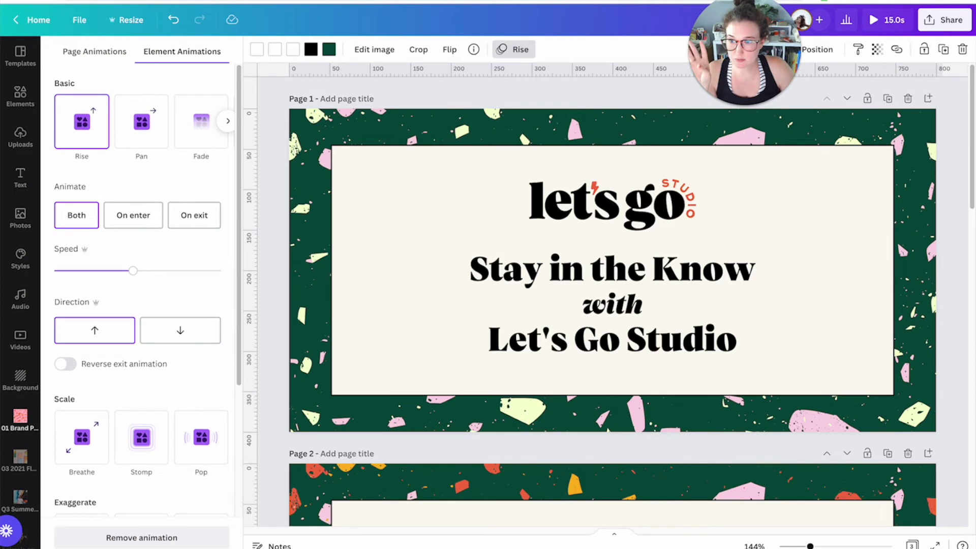
click(83, 52)
click(148, 49)
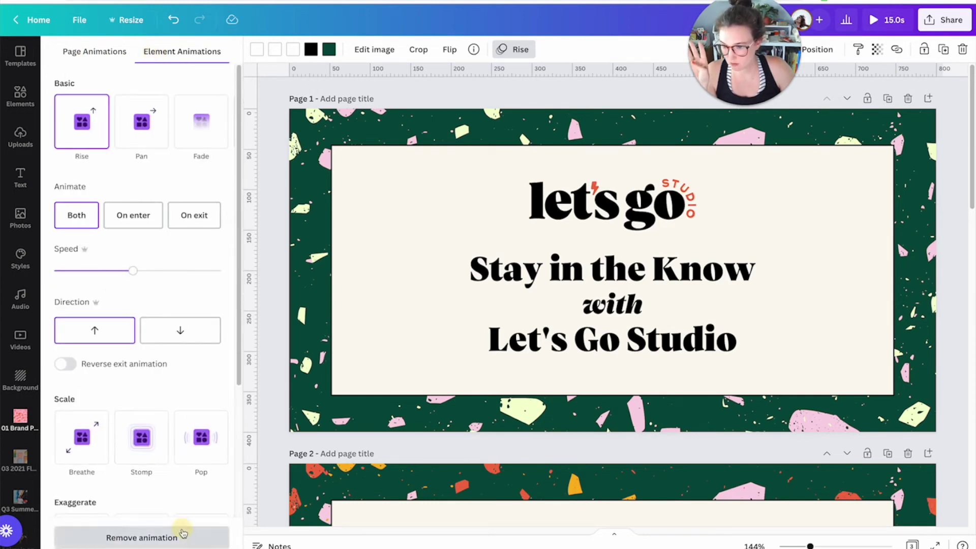
click(185, 534)
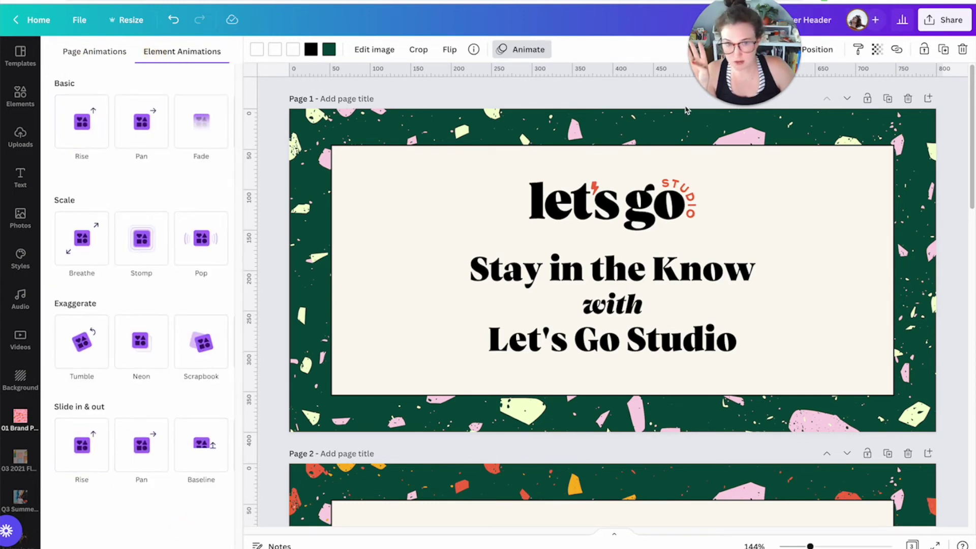
click(94, 51)
click(82, 123)
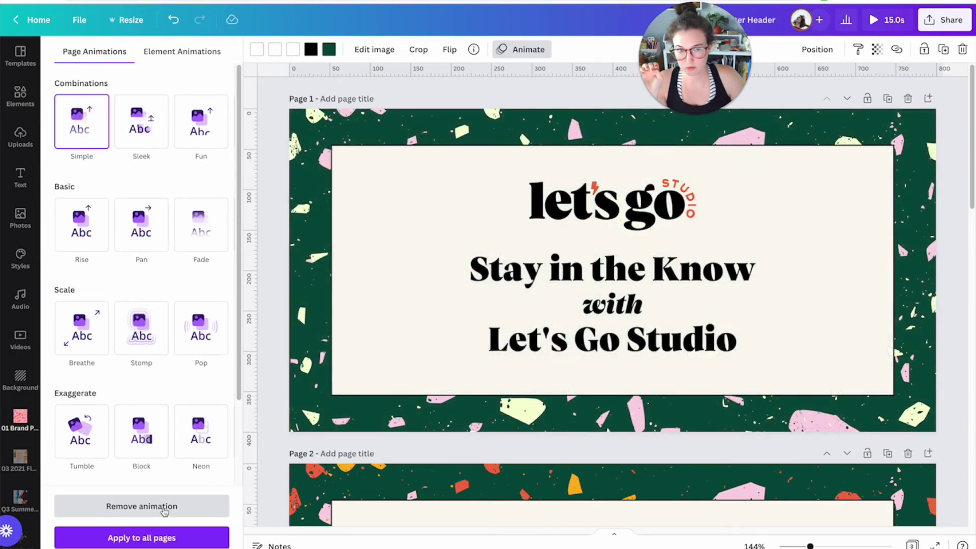
click(164, 506)
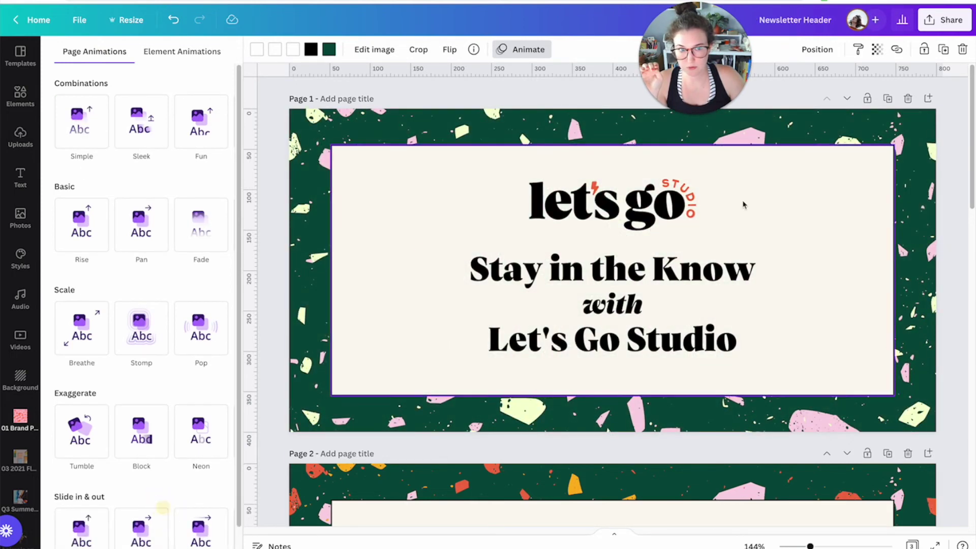
click(571, 83)
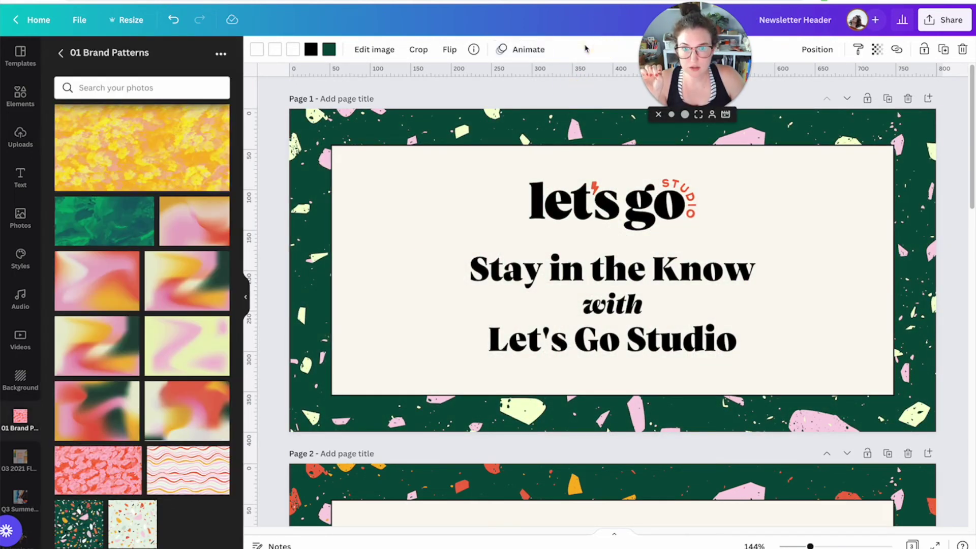
Apply the Rise animation to page 1's green terrazzo background image
click(426, 134)
click(528, 49)
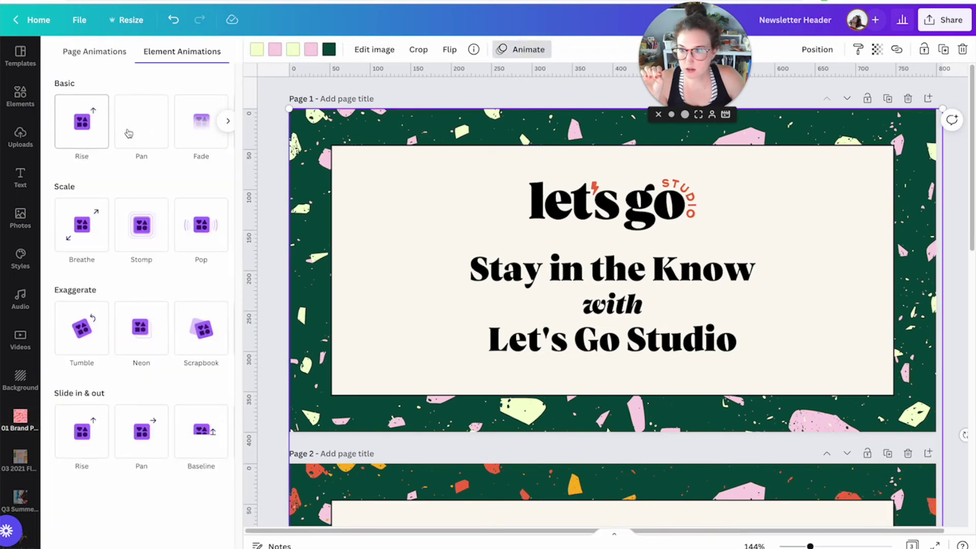
click(98, 132)
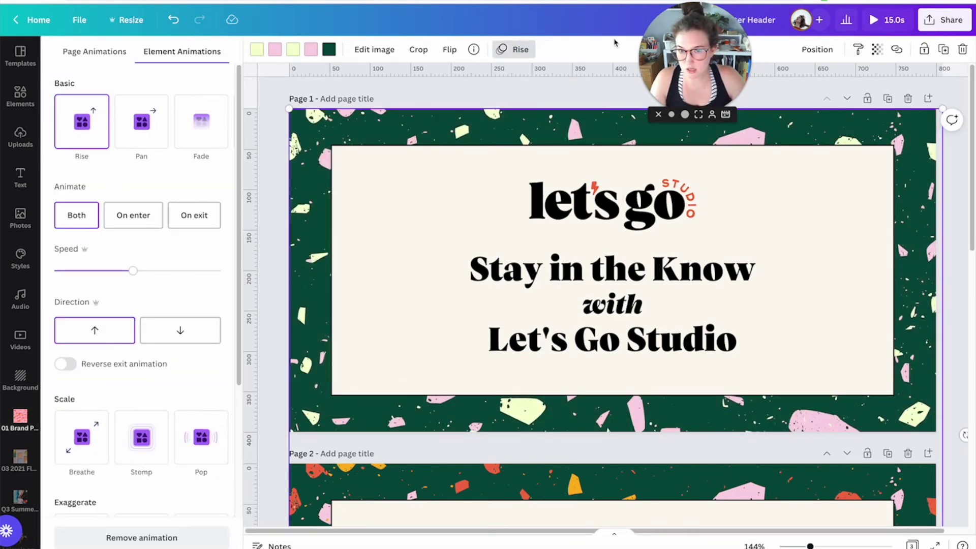
drag(681, 29, 655, 87)
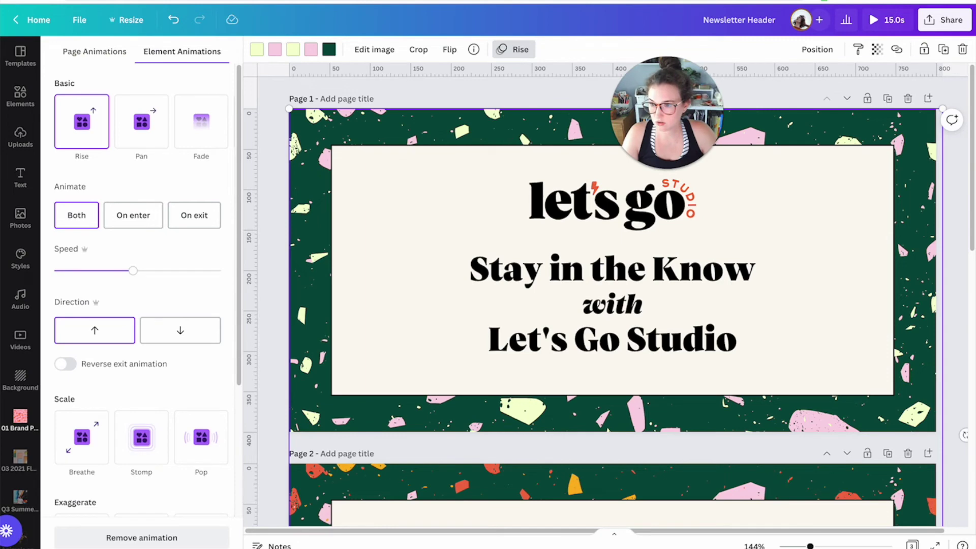
click(280, 151)
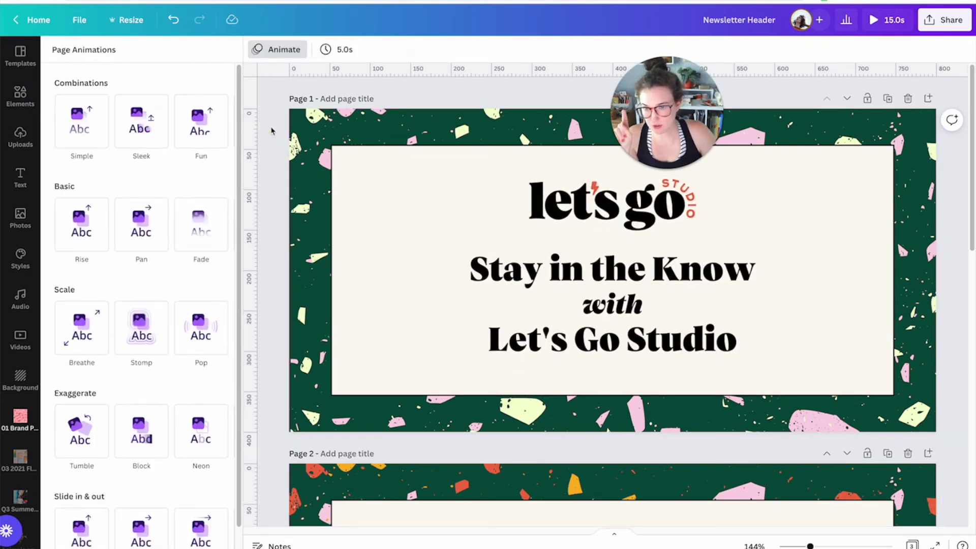
Remove the Rise animation from the terrazzo background
click(272, 122)
click(291, 113)
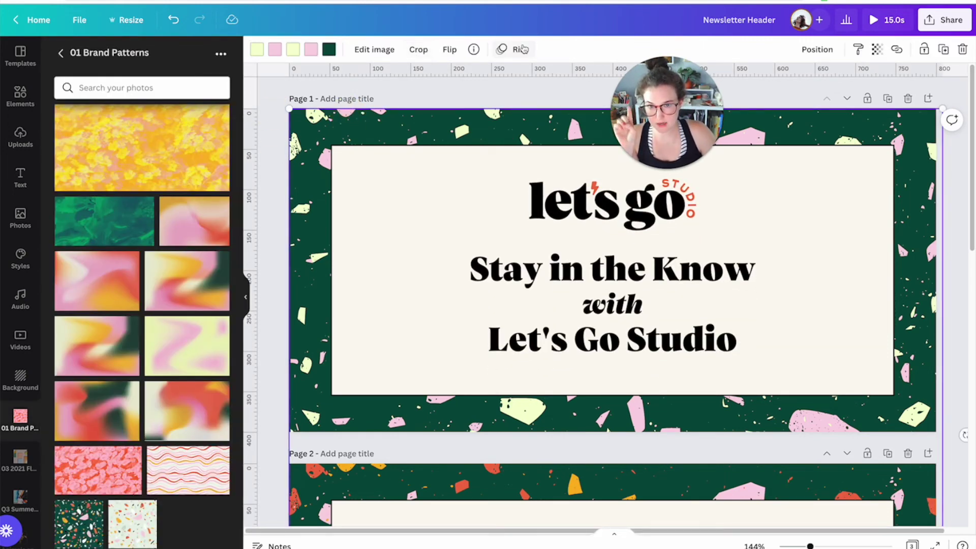
click(524, 49)
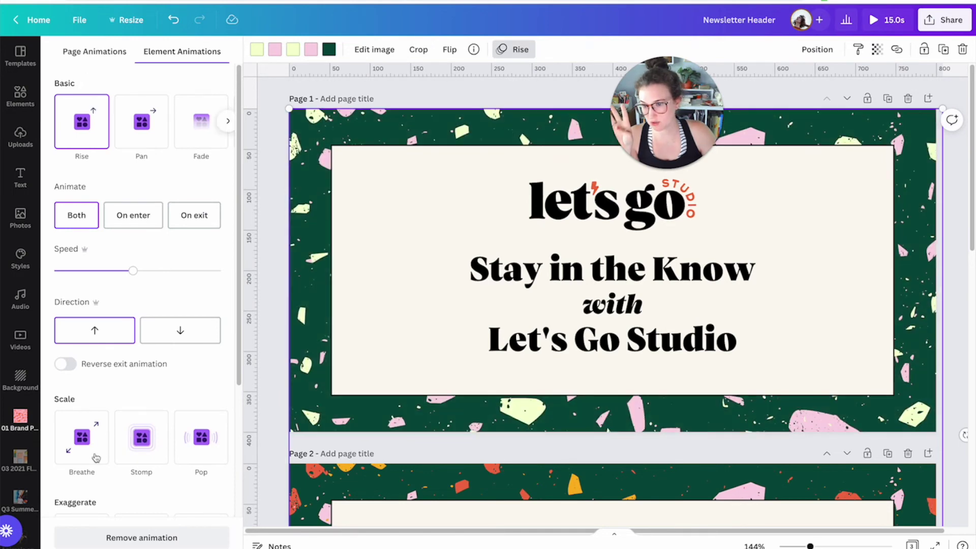
click(132, 540)
click(273, 155)
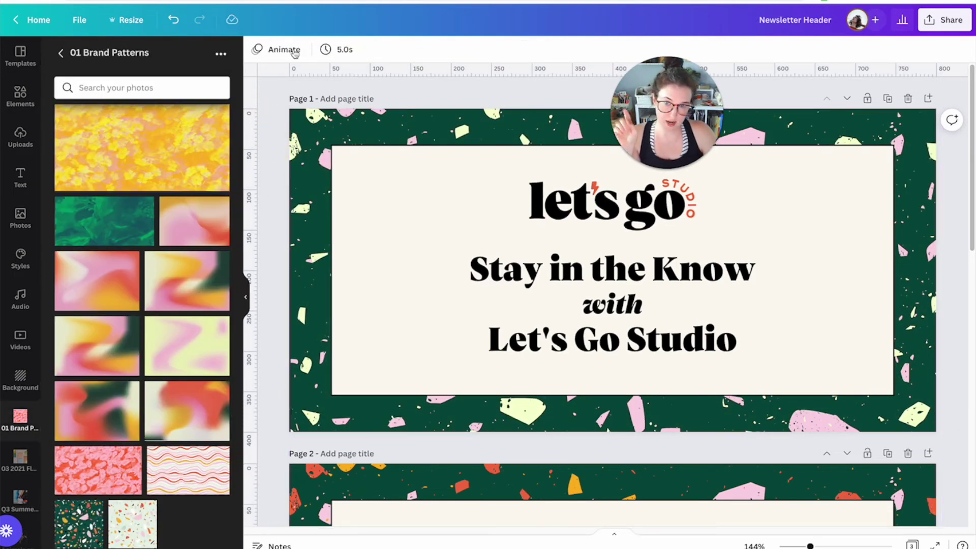
Check the 5.0s page duration, then bring up the Share options
click(341, 48)
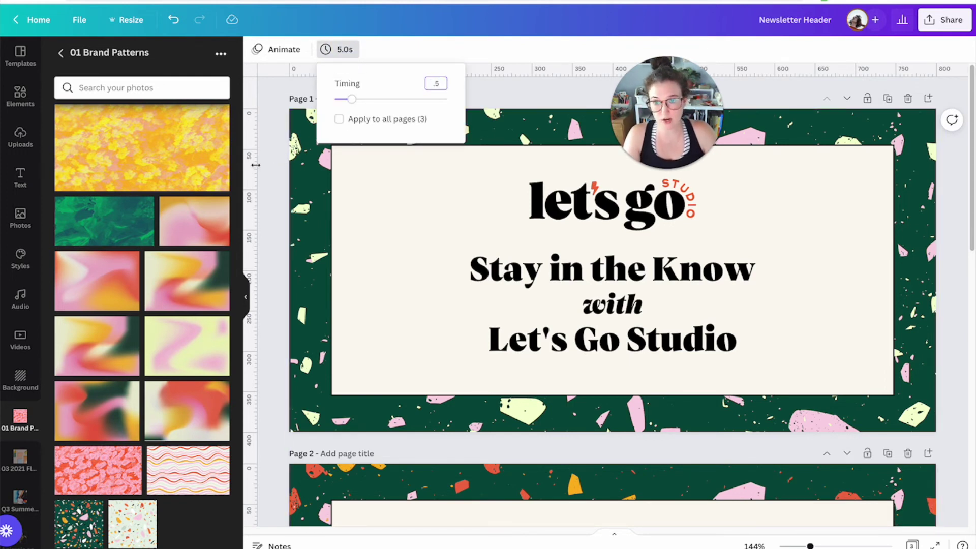
click(259, 165)
click(938, 20)
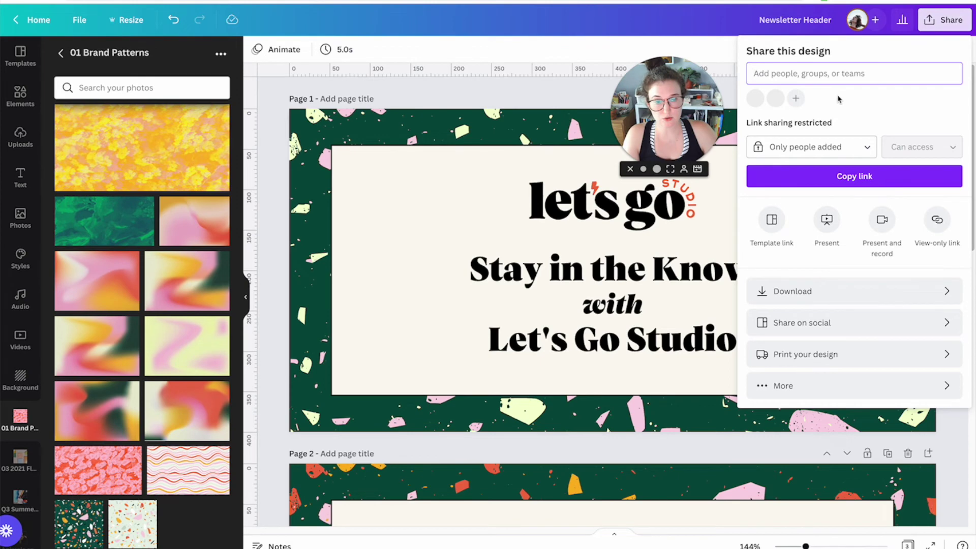
Download all three pages as a GIF, saving Newsletter Header.gif to the Desktop
click(782, 291)
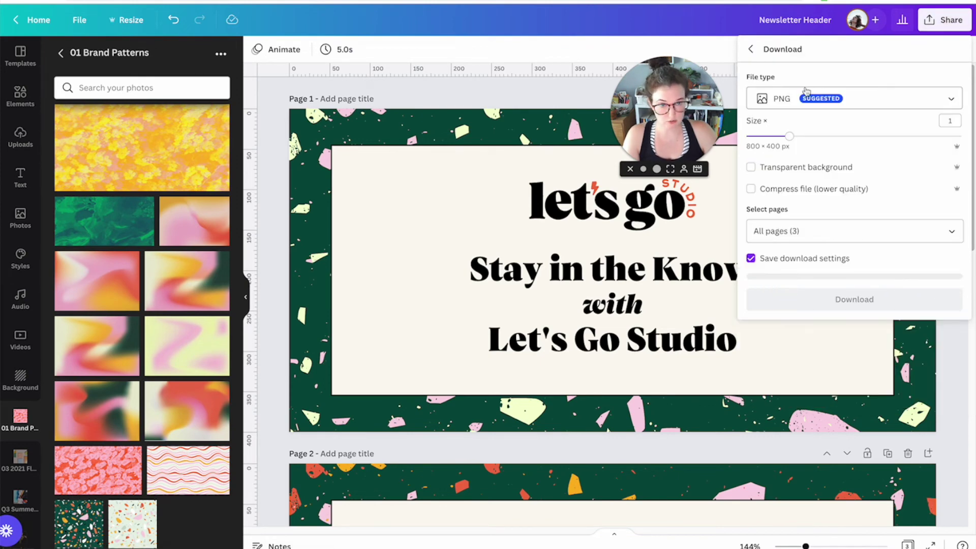
click(806, 91)
click(804, 276)
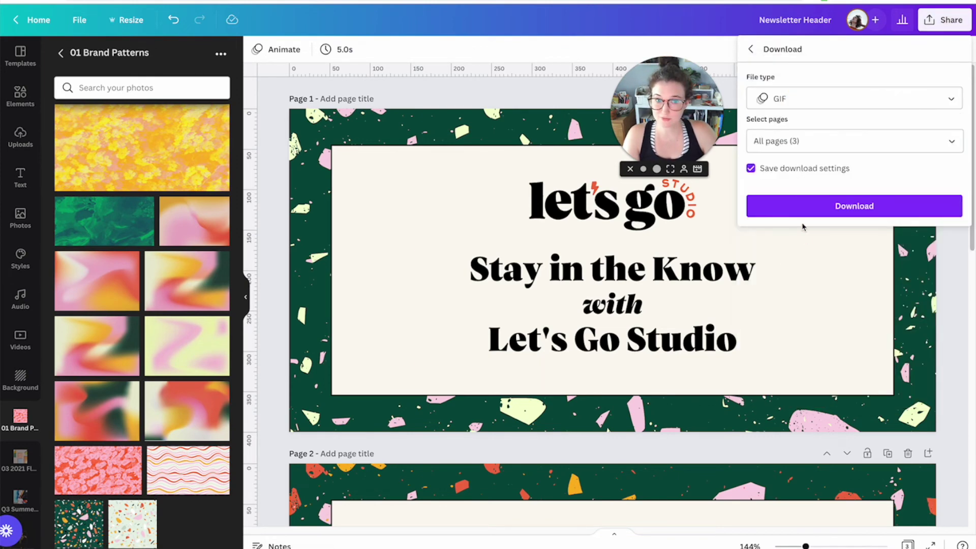
click(782, 205)
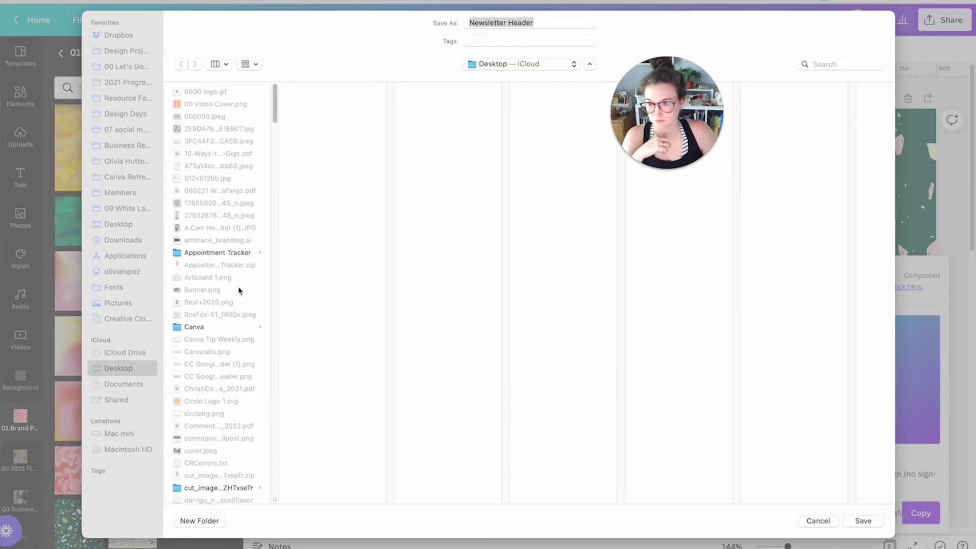
click(863, 522)
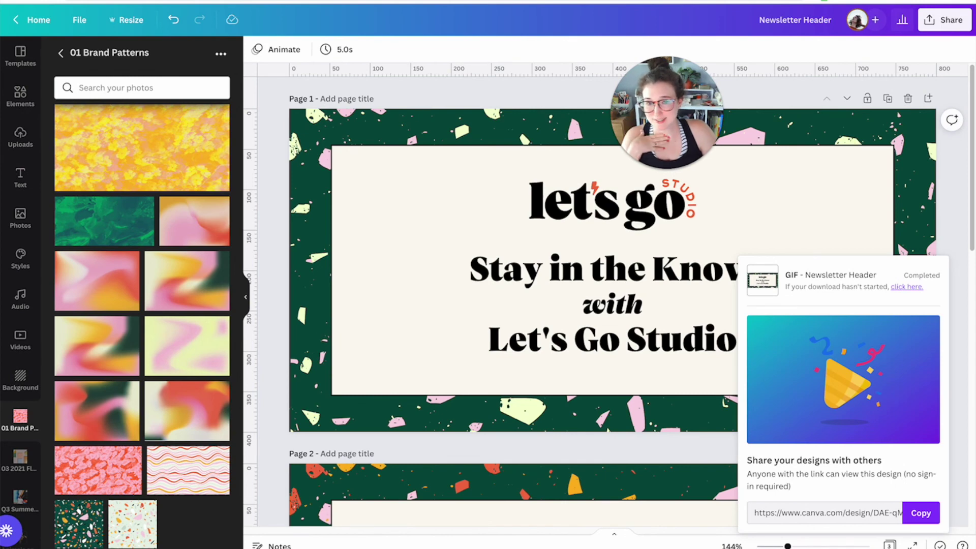
key(super+Tab)
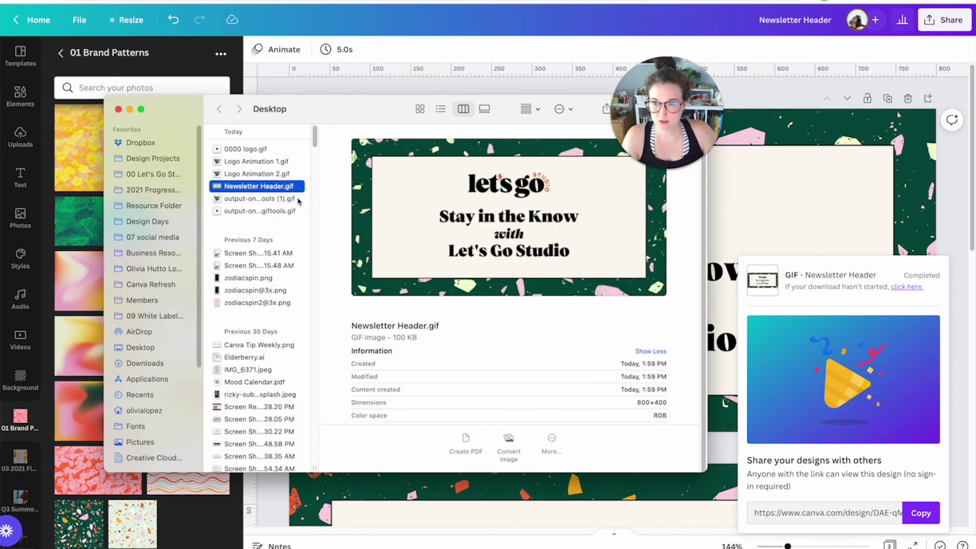
Quick Look Newsletter Header.gif on the Desktop, then close Finder and return to Canva
key(space)
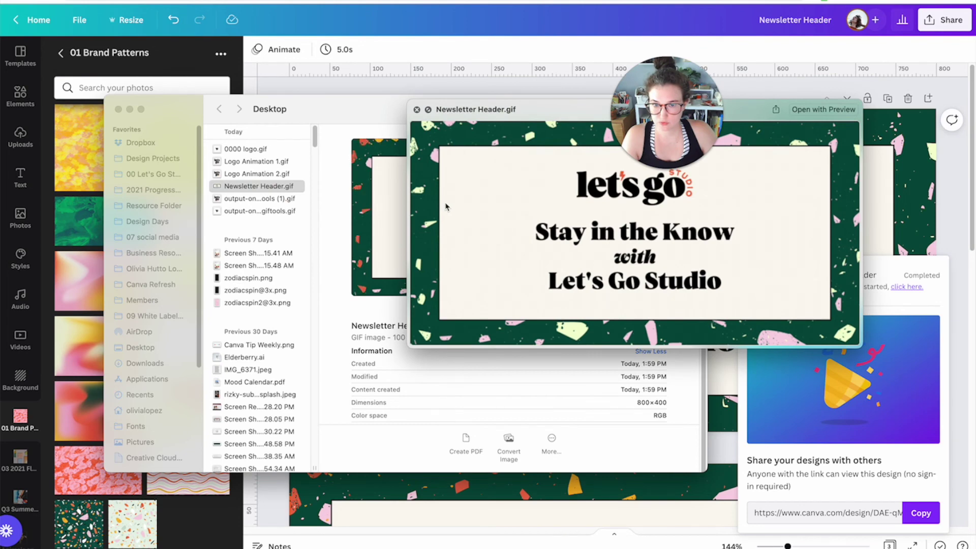
key(space)
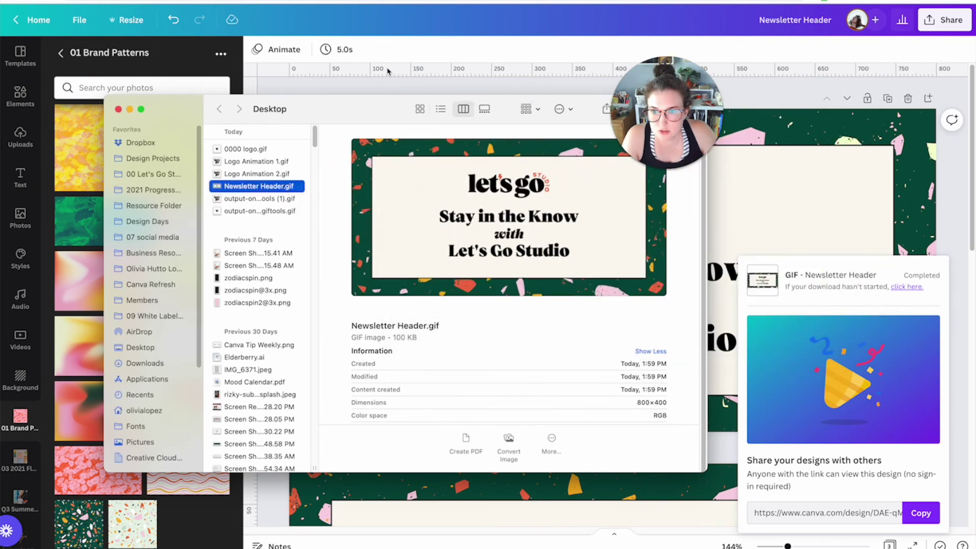
key(super+Tab)
click(338, 49)
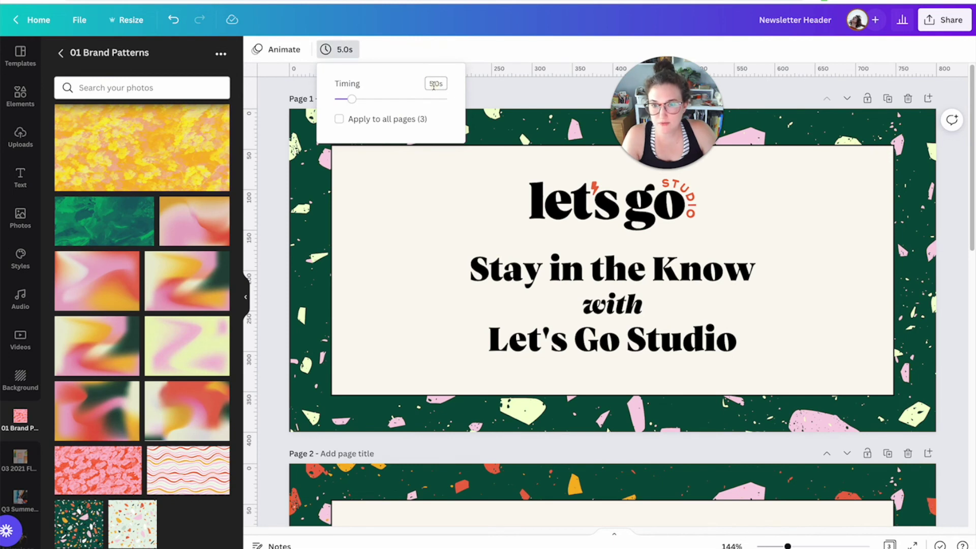
Set the page duration to 0.5 s and re-export the GIF as Newsletter Header (1) to the Desktop
click(433, 85)
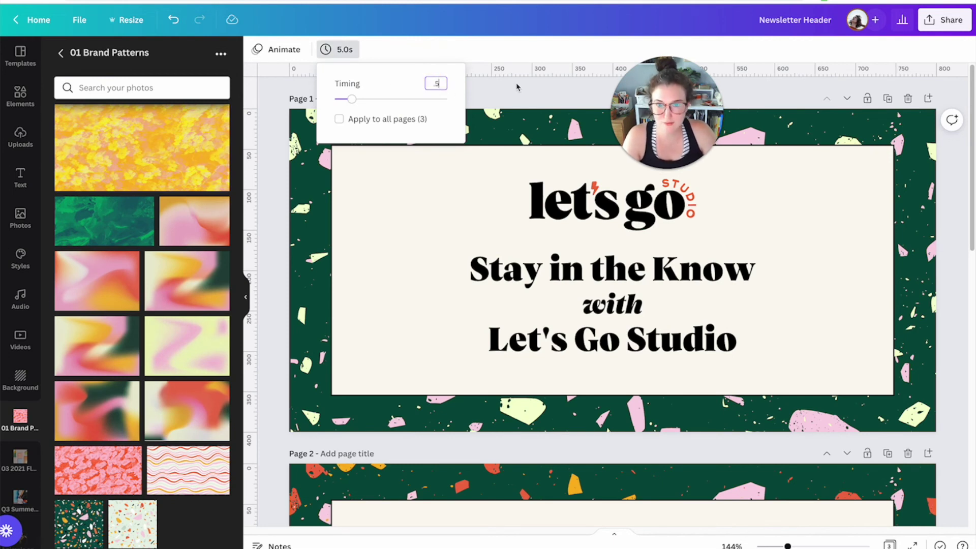
key(Escape)
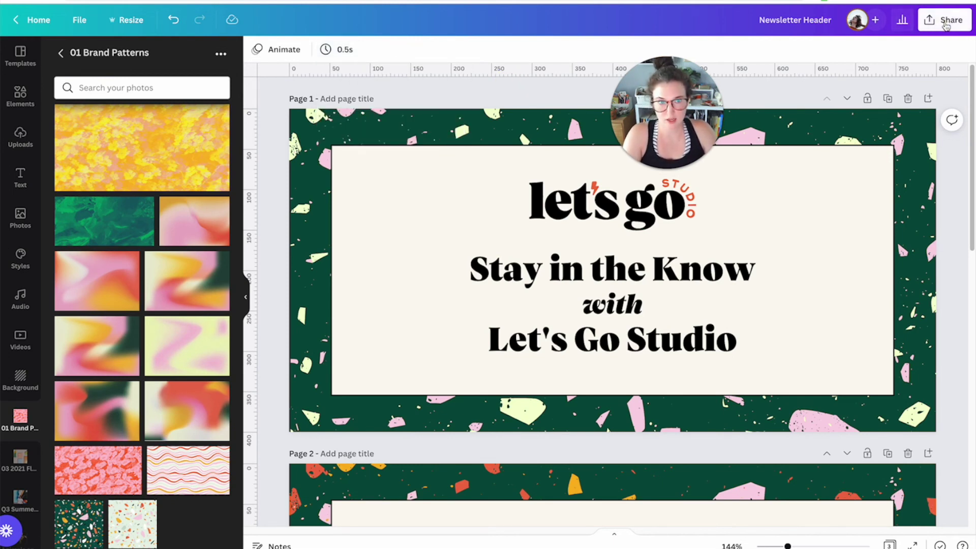
click(944, 20)
click(788, 293)
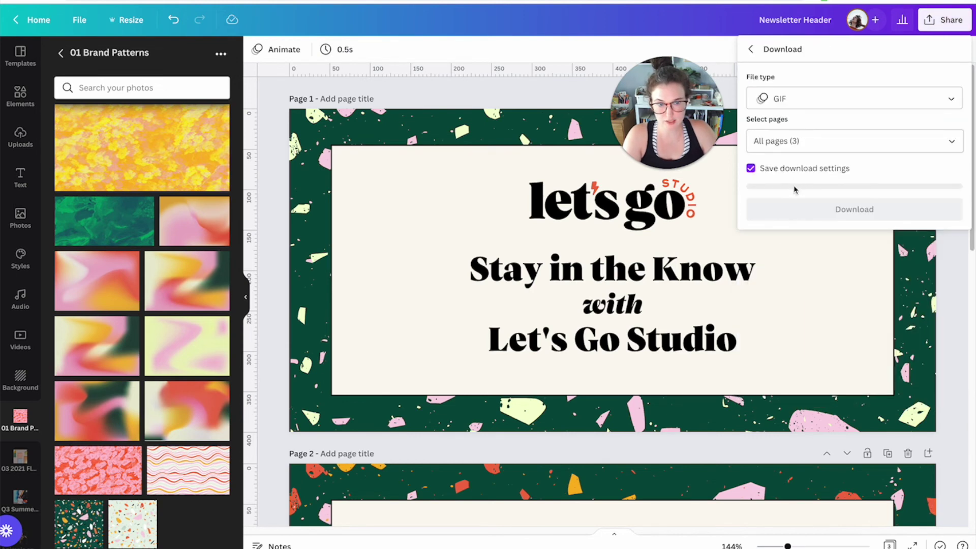
click(797, 205)
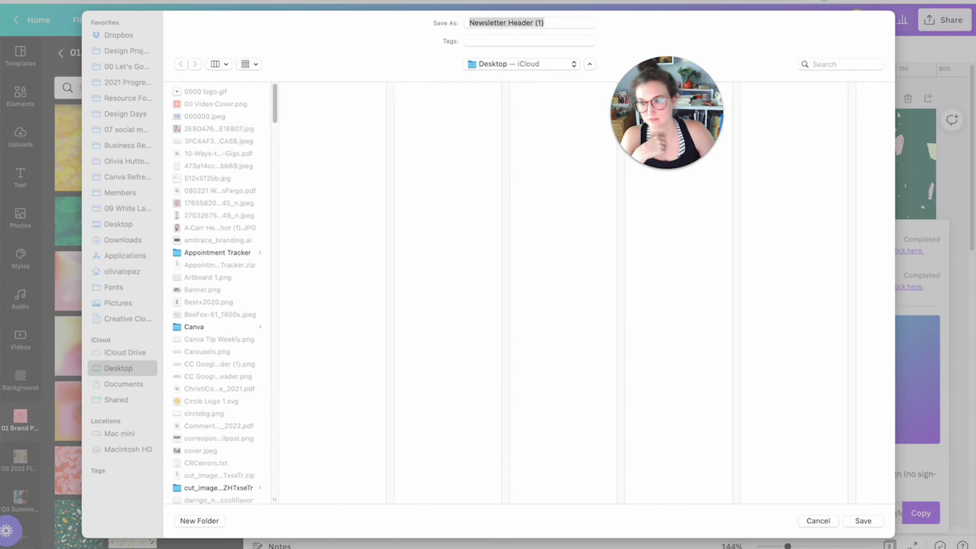
click(875, 519)
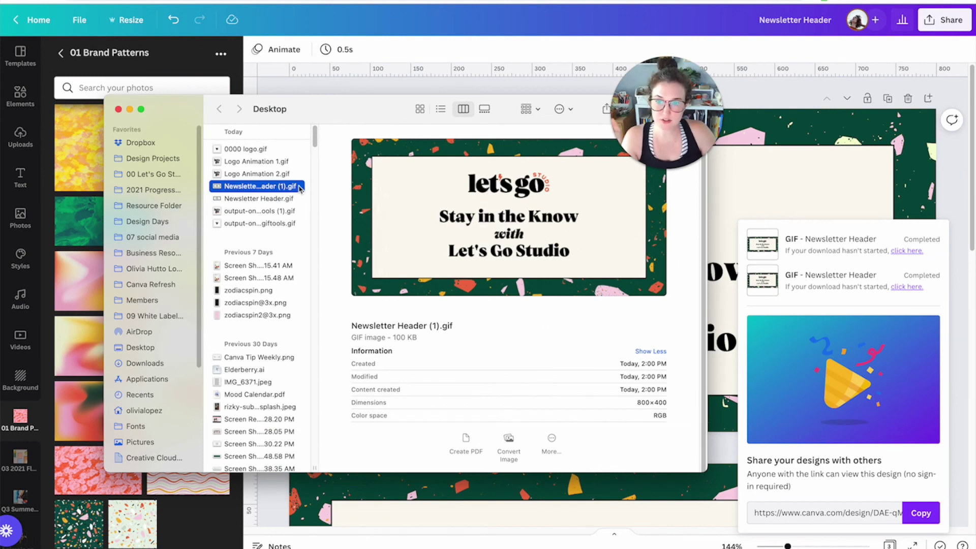
Compare Newsletter Header (1).gif with Logo Animation 2.gif, then apply 0.5 s to all three pages
click(258, 174)
click(260, 187)
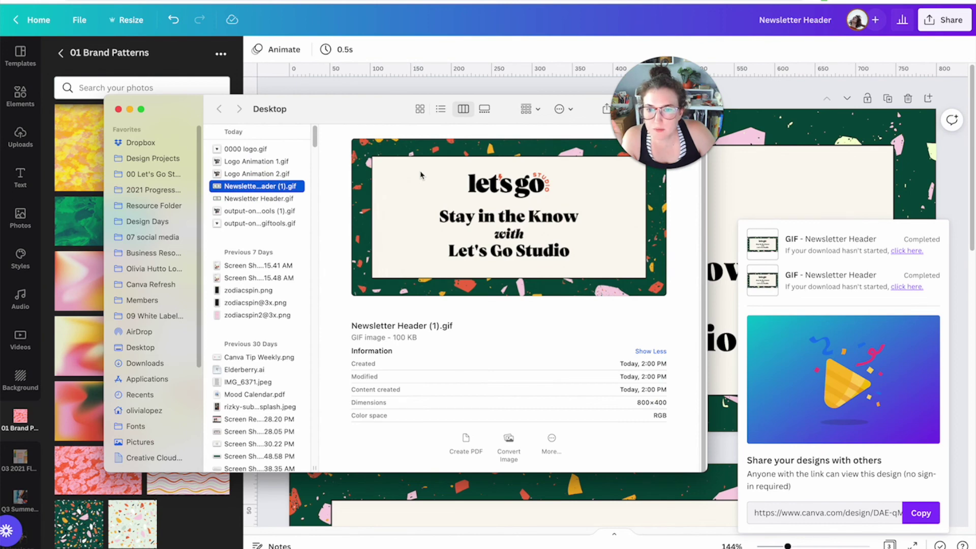
click(399, 29)
click(338, 49)
click(339, 119)
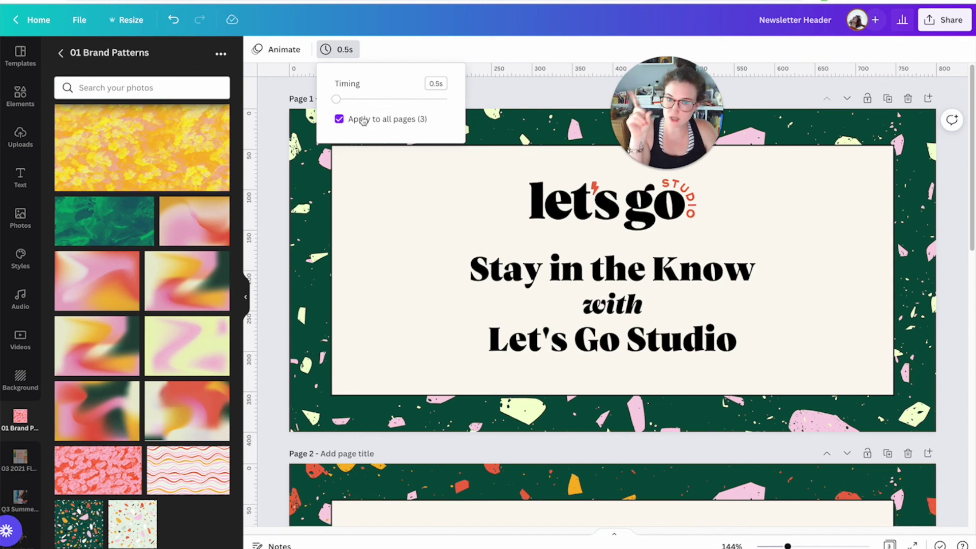
Close the Timing popover and reopen the Logo Animation 2 design with the let's go studio logo
click(492, 97)
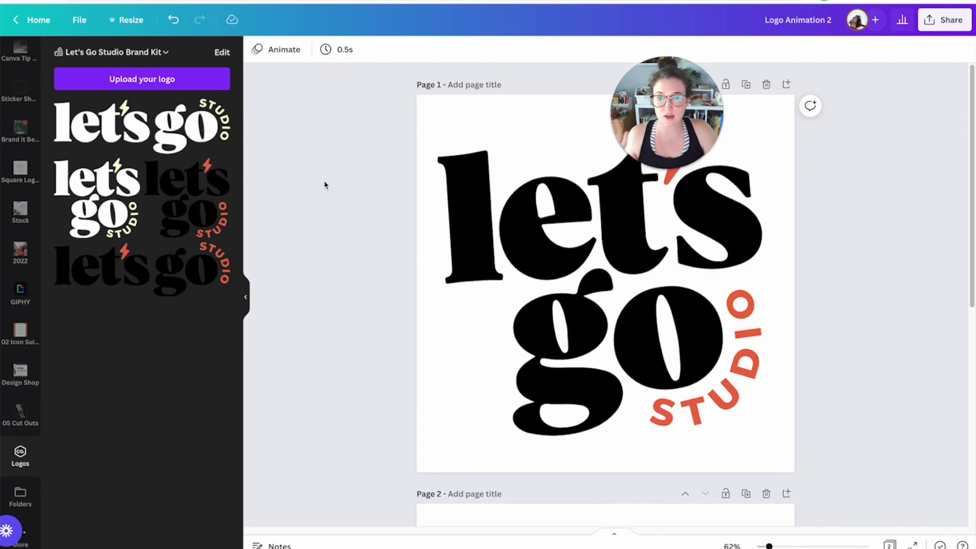
click(477, 218)
scroll(570, 244, up, 5)
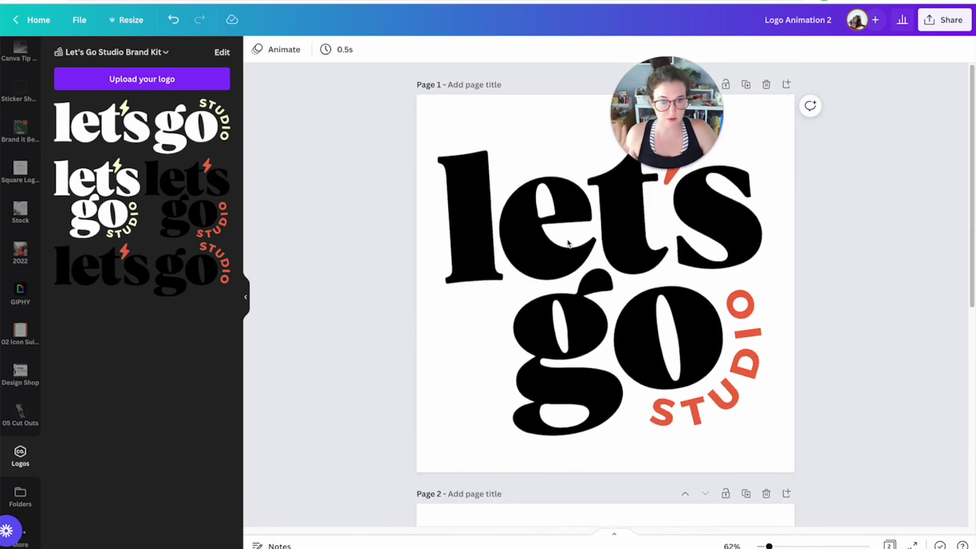
click(549, 243)
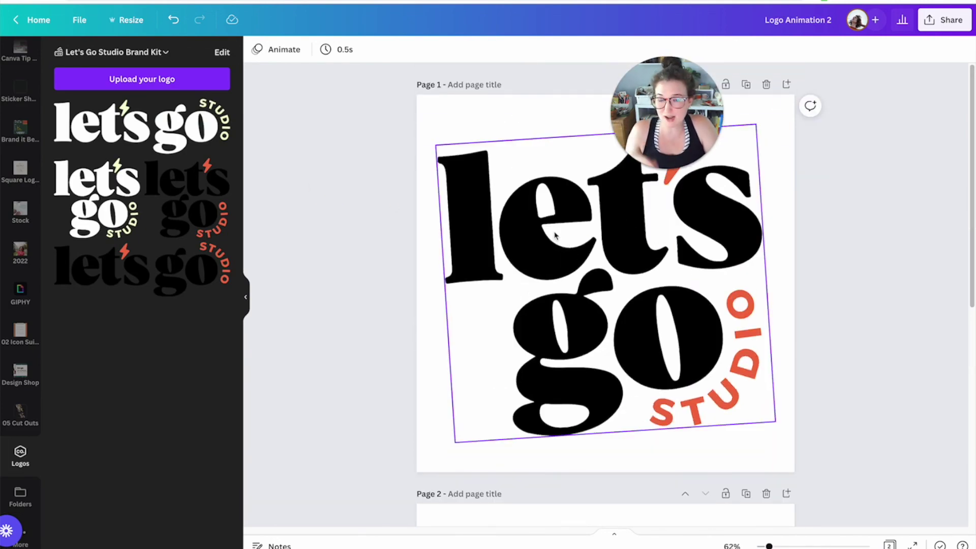
click(391, 219)
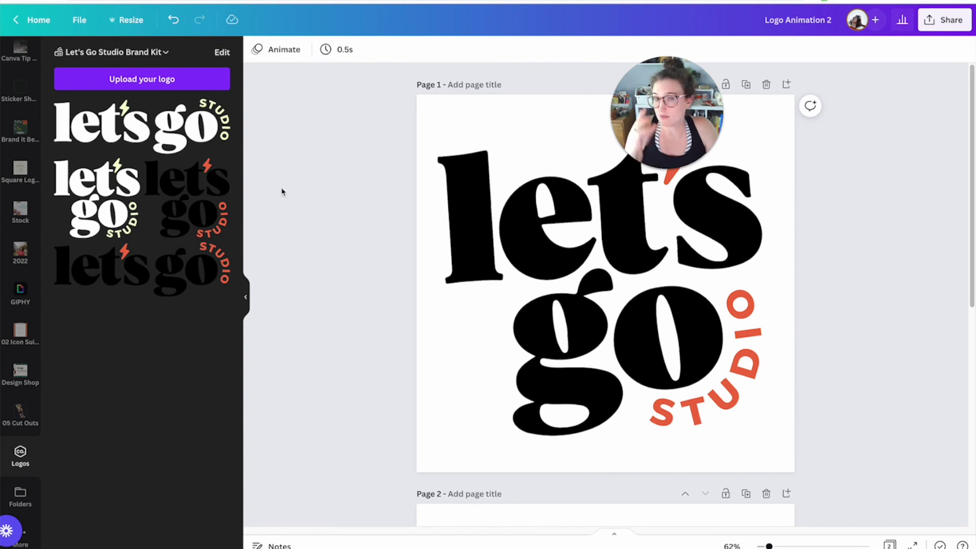